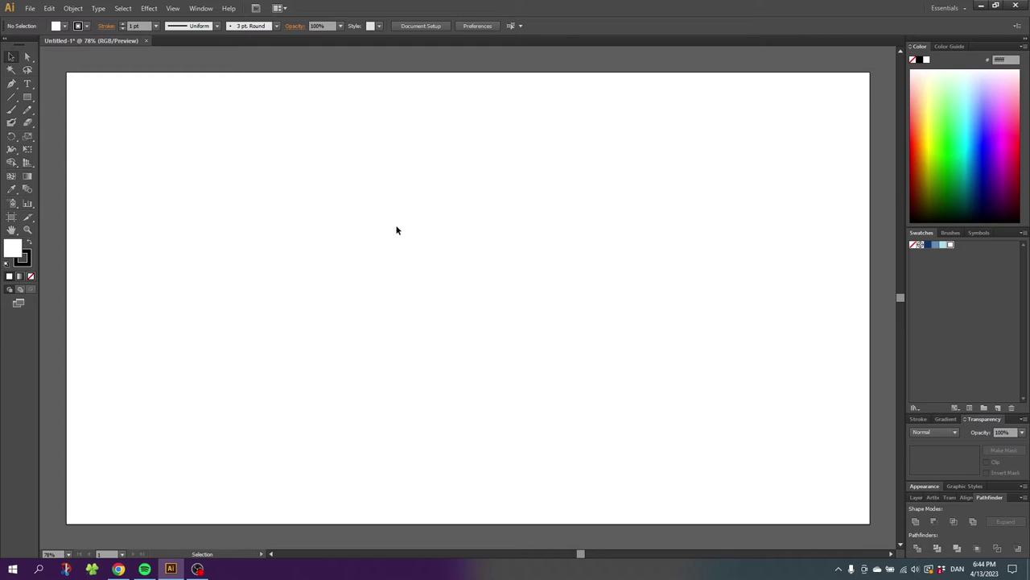
Turn on the grid with Snap to Grid, and zoom in to about 197%.
left_click(172, 9)
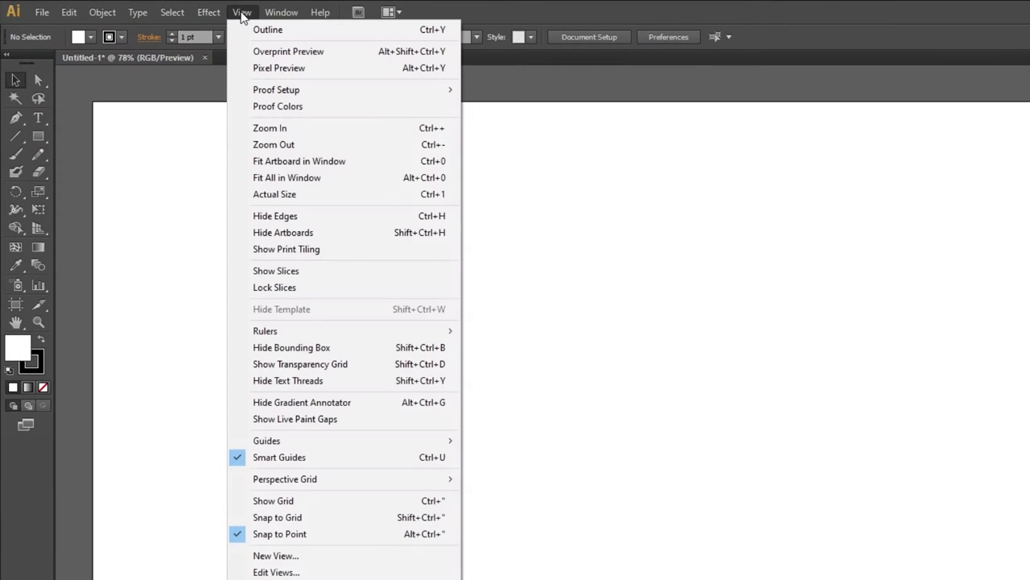
left_click(302, 499)
left_click(239, 14)
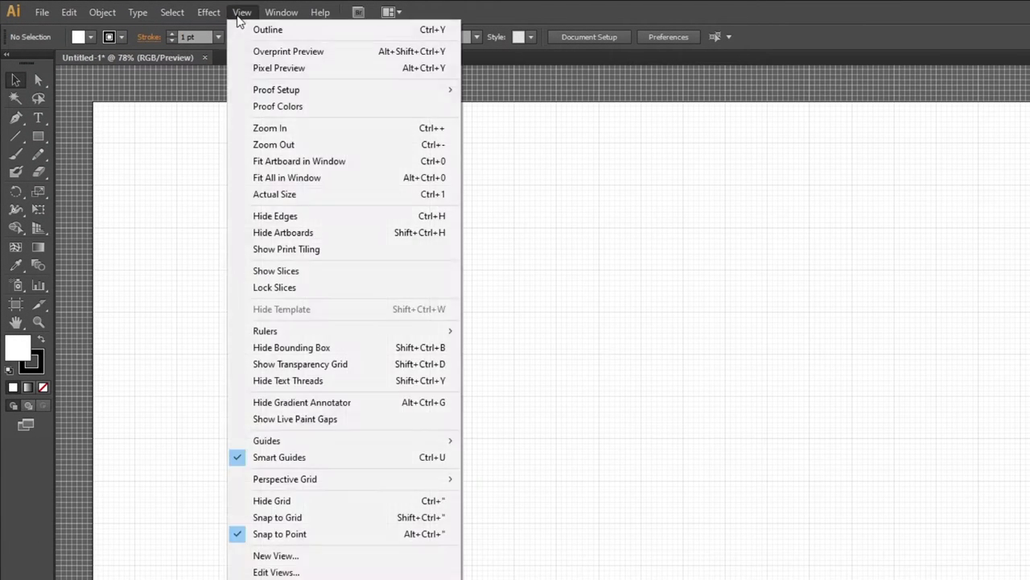
left_click(287, 516)
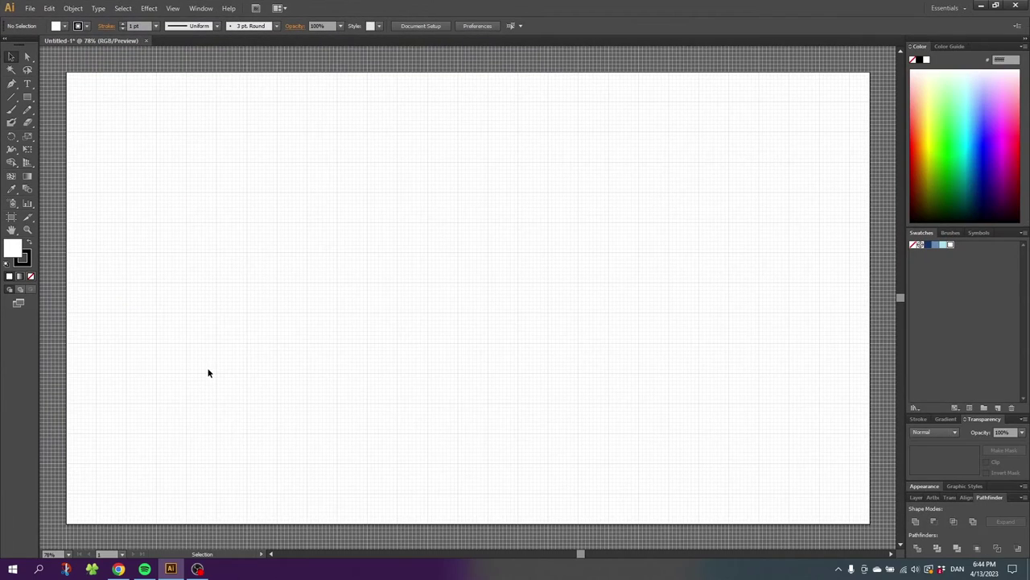
left_click(27, 229)
left_click_drag(334, 206, 504, 380)
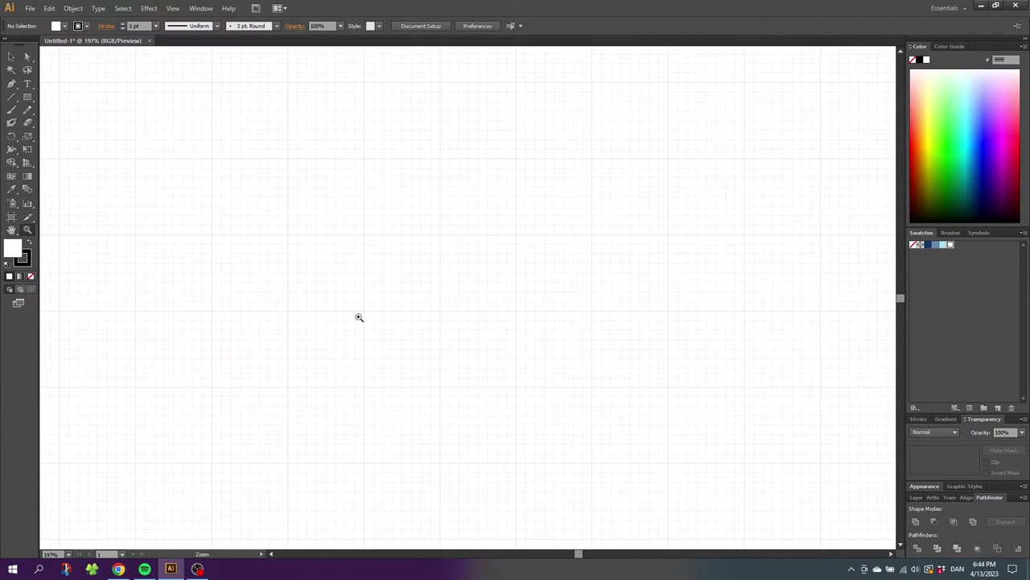
Pick the Pen tool to draw the diamond's straight edges on the grid.
left_click(11, 84)
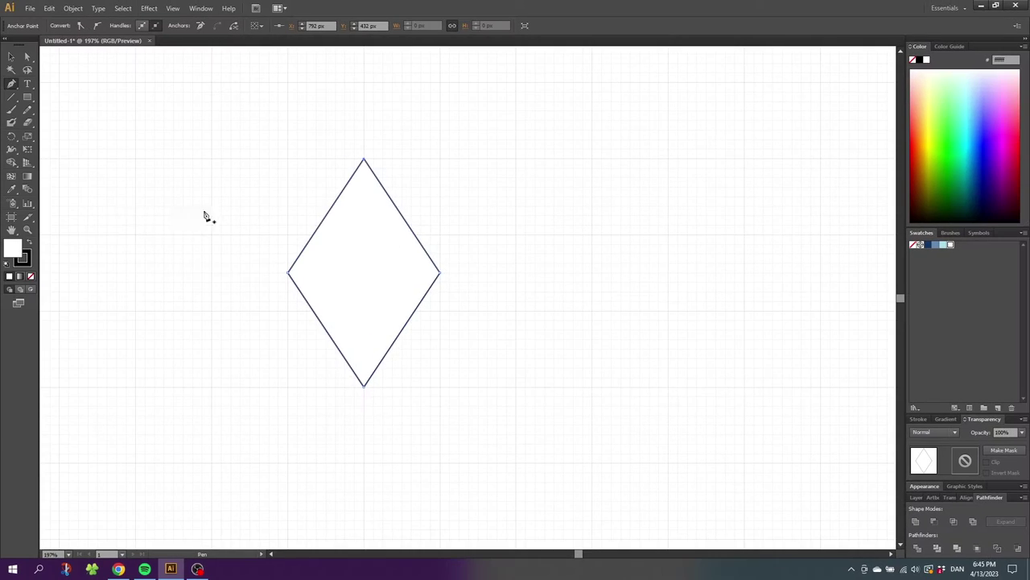
At 100% zoom, copy the diamond into a row of four and Alt-drag an offset copy below.
left_click(26, 230)
left_click(489, 297, "alt")
left_click(489, 297, "alt")
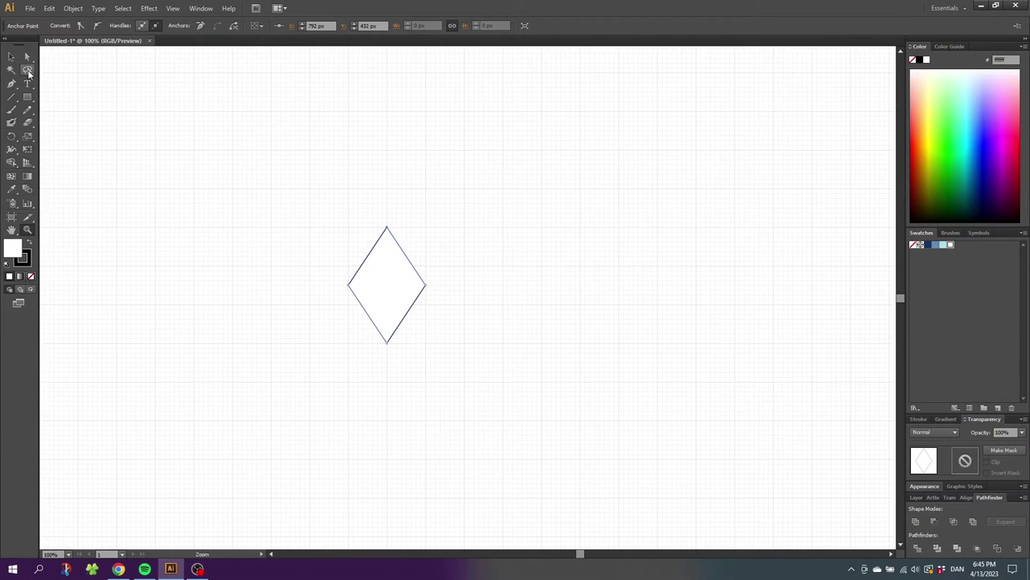
left_click(14, 57)
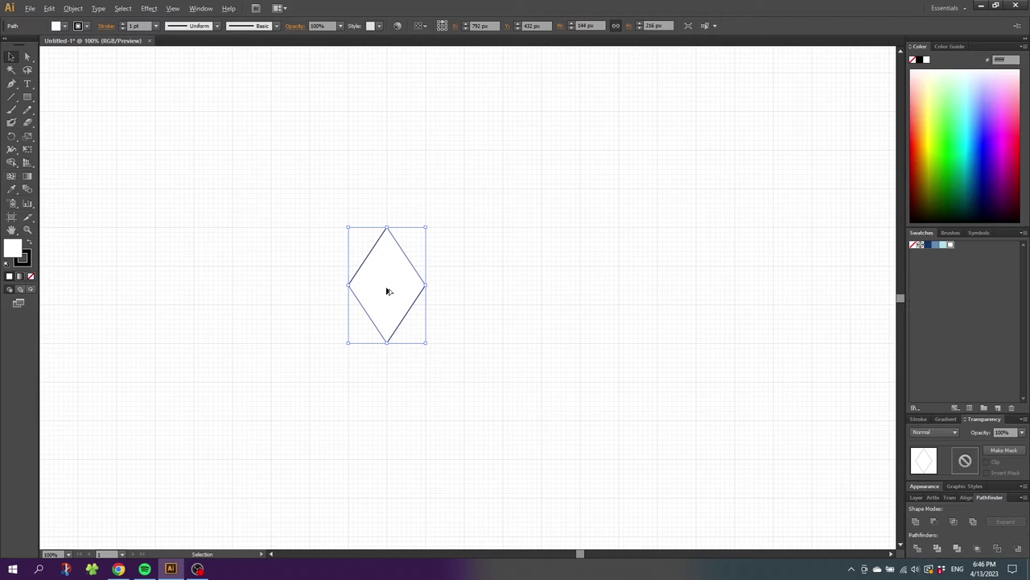
left_click_drag(388, 288, 464, 286)
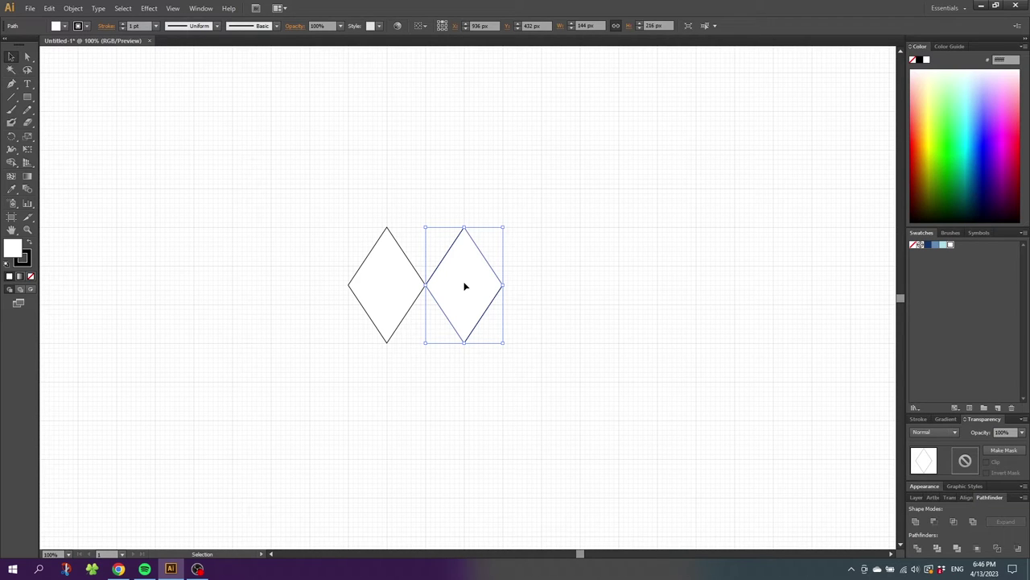
key("ctrl+d")
key("ctrl+d")
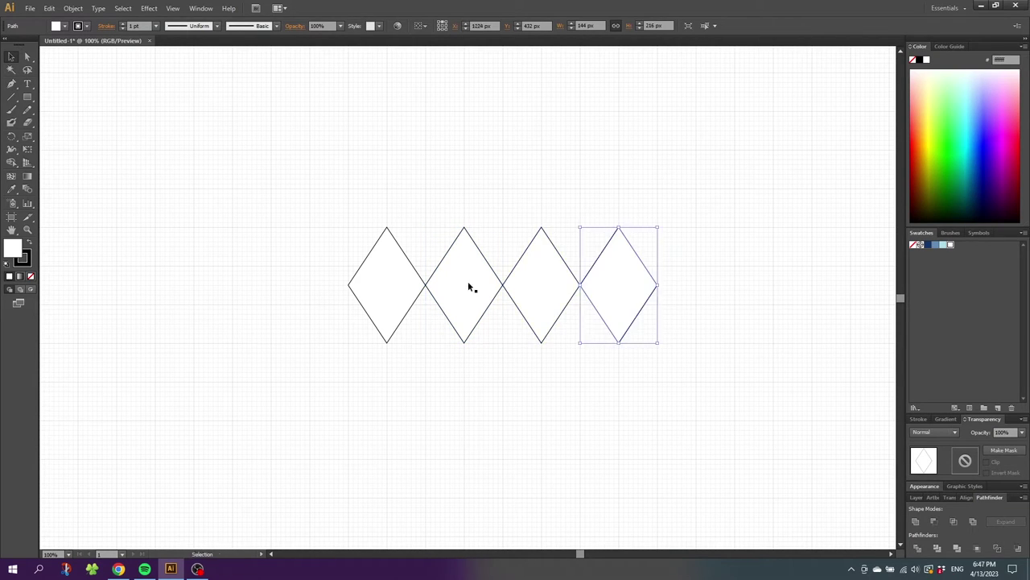
left_click_drag(332, 203, 673, 329)
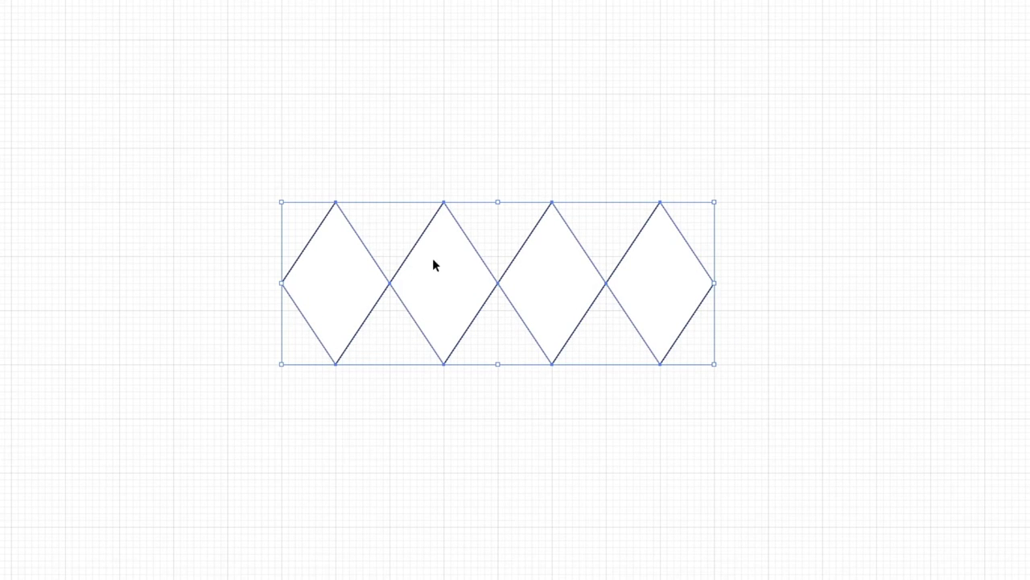
left_click_drag(433, 265, 483, 349)
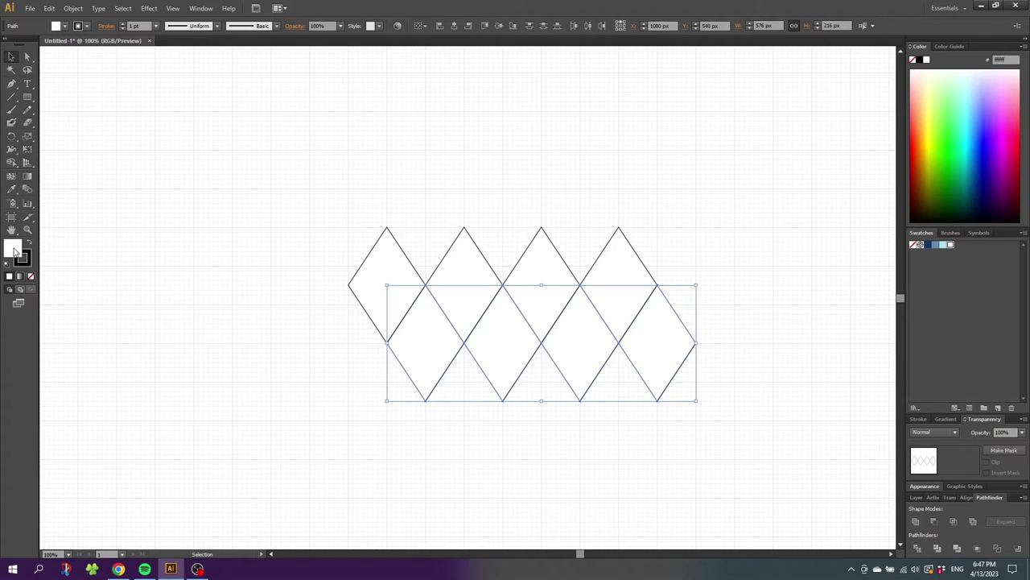
Fill the lower row of diamonds navy and two upper diamonds light blue.
left_click(927, 245)
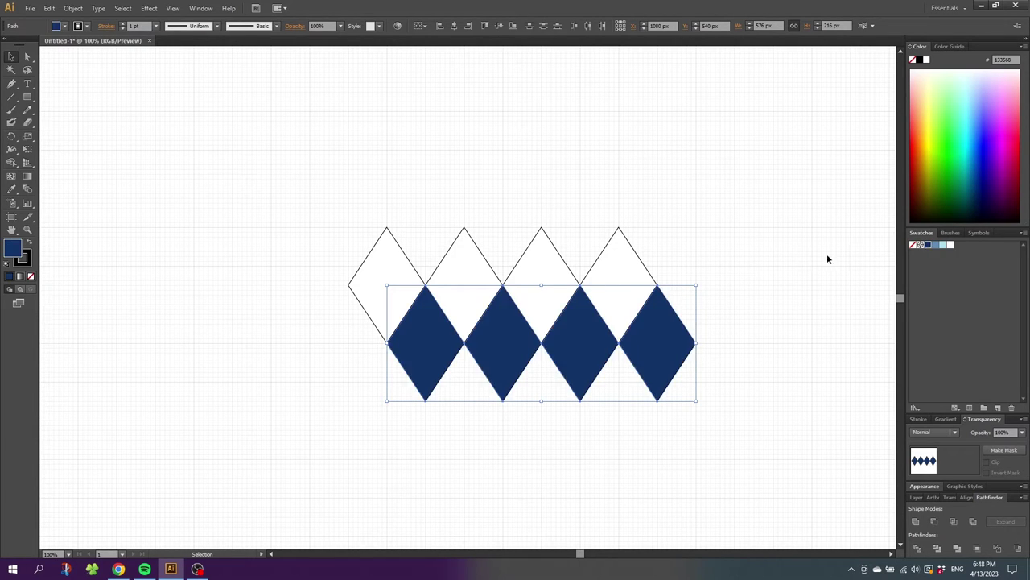
left_click(610, 271)
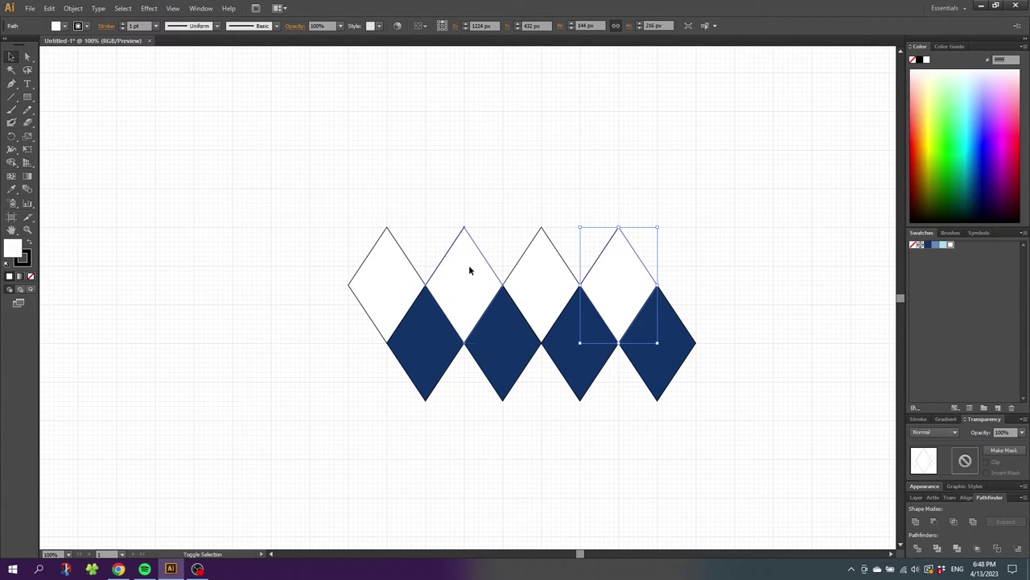
left_click(472, 269, "shift")
left_click(533, 269, "shift")
left_click(943, 246)
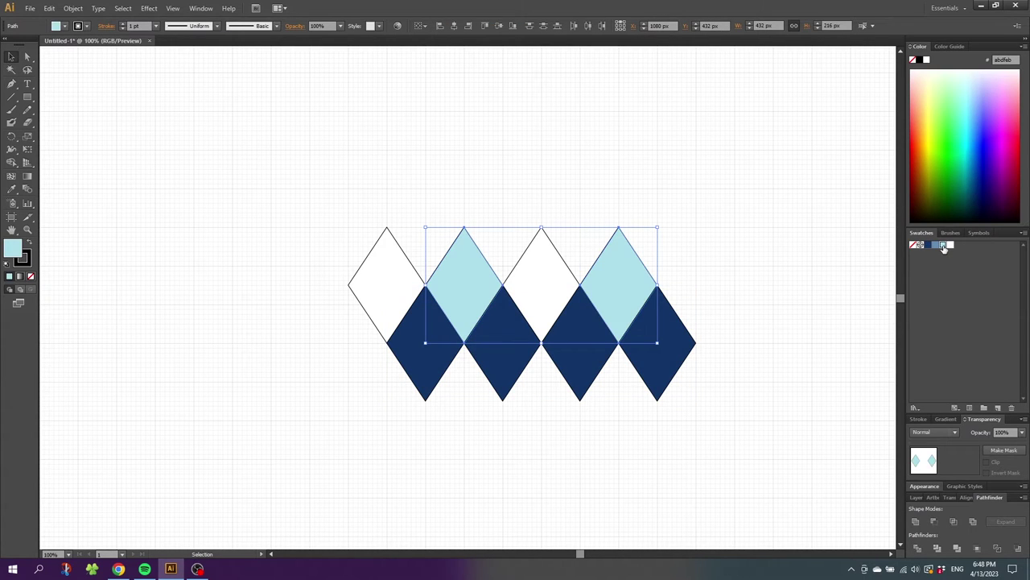
Fill the remaining upper diamonds mid-blue, then select all diamonds to edit their stroke.
left_click(519, 265)
left_click(392, 260, "shift")
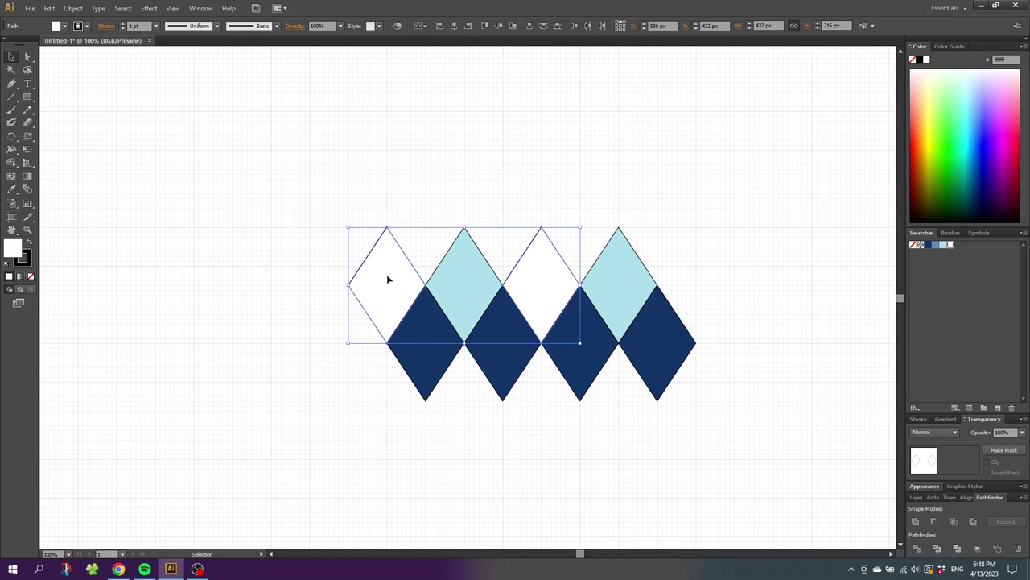
left_click(936, 245)
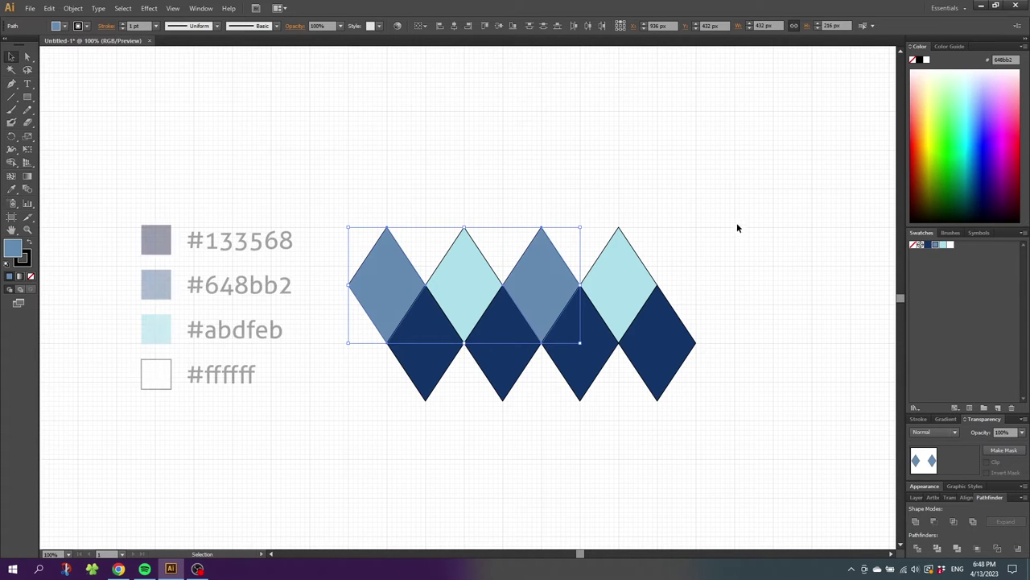
left_click_drag(737, 223, 339, 341)
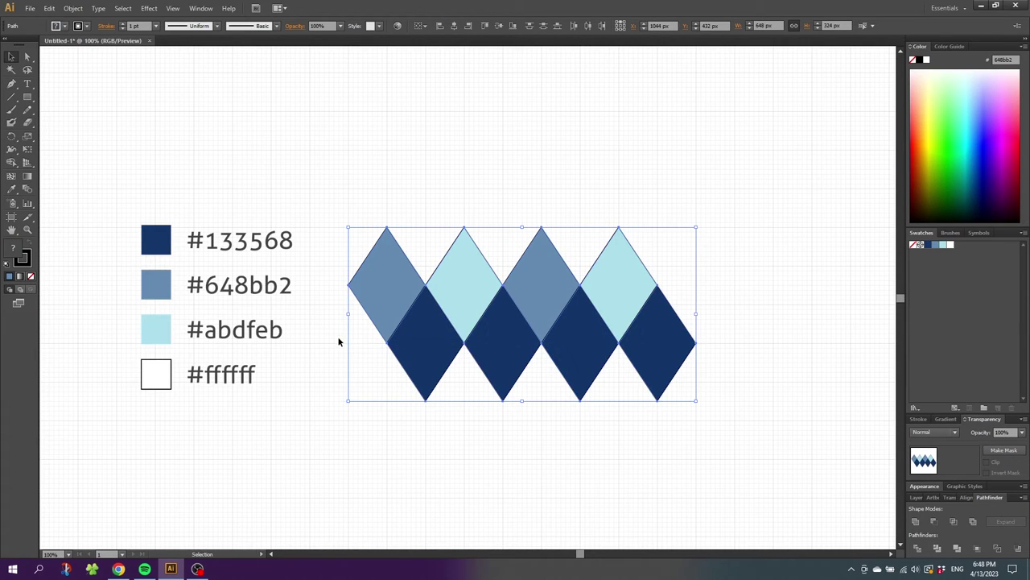
left_click(24, 260)
Remove all diamond outlines and Alt-drag the diamond rows straight down twice.
left_click(32, 278)
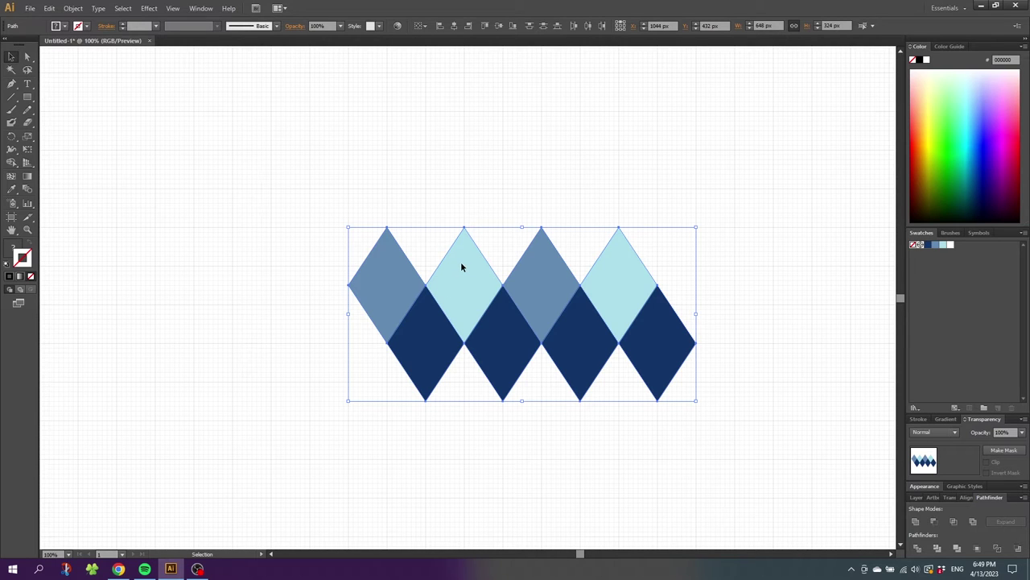
left_click_drag(461, 267, 458, 385)
scroll(499, 346, "down", 4)
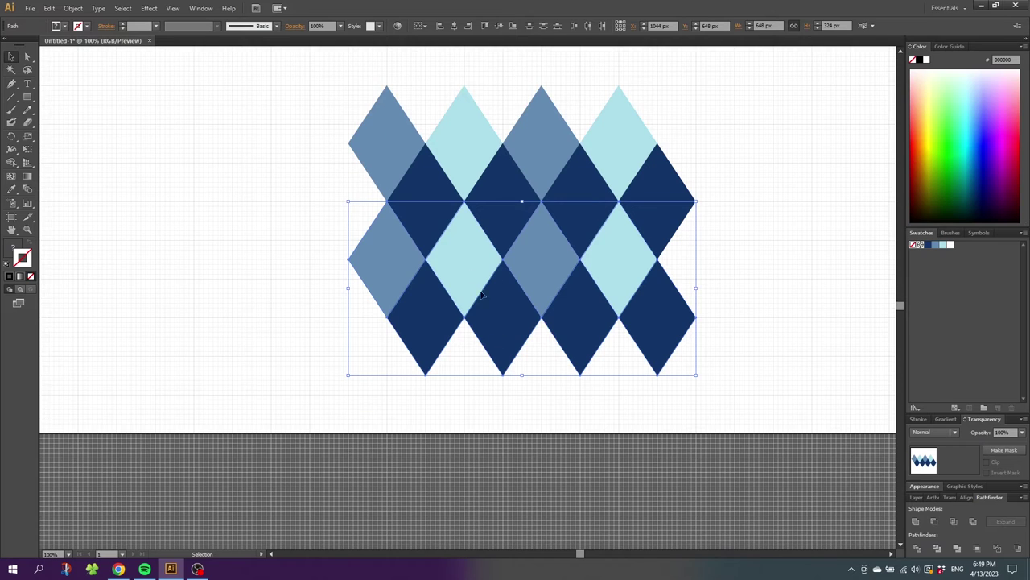
left_click_drag(486, 256, 486, 372)
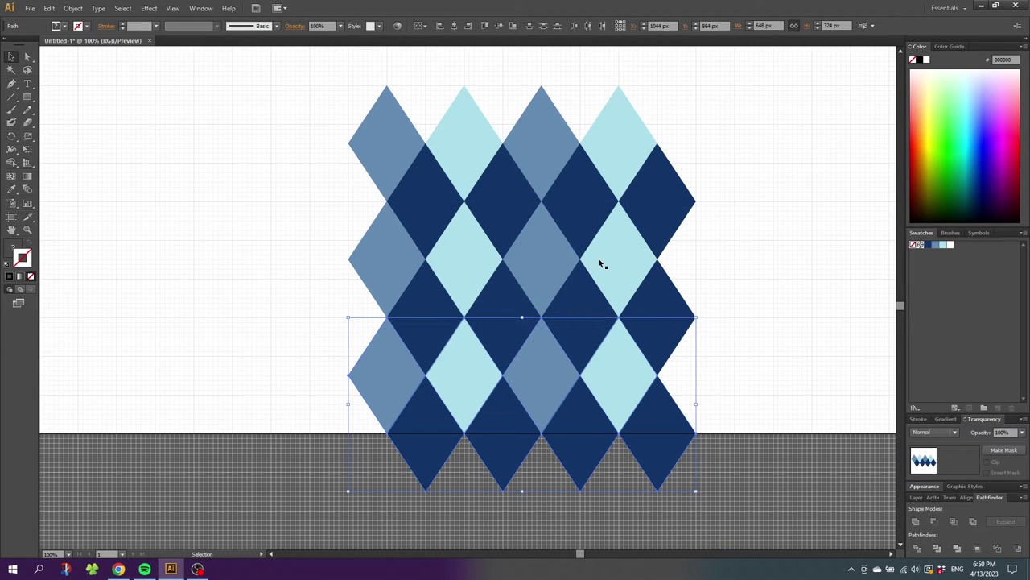
In the middle band, recolour two light-blue diamonds mid-blue and two mid-blue diamonds light blue.
left_click(618, 263)
left_click(472, 268, "shift")
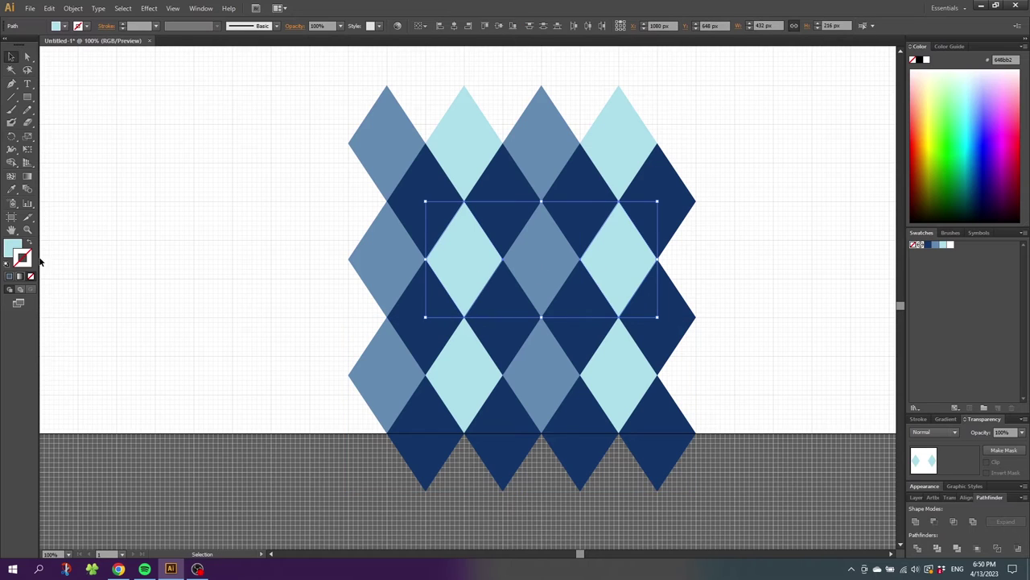
left_click(12, 246)
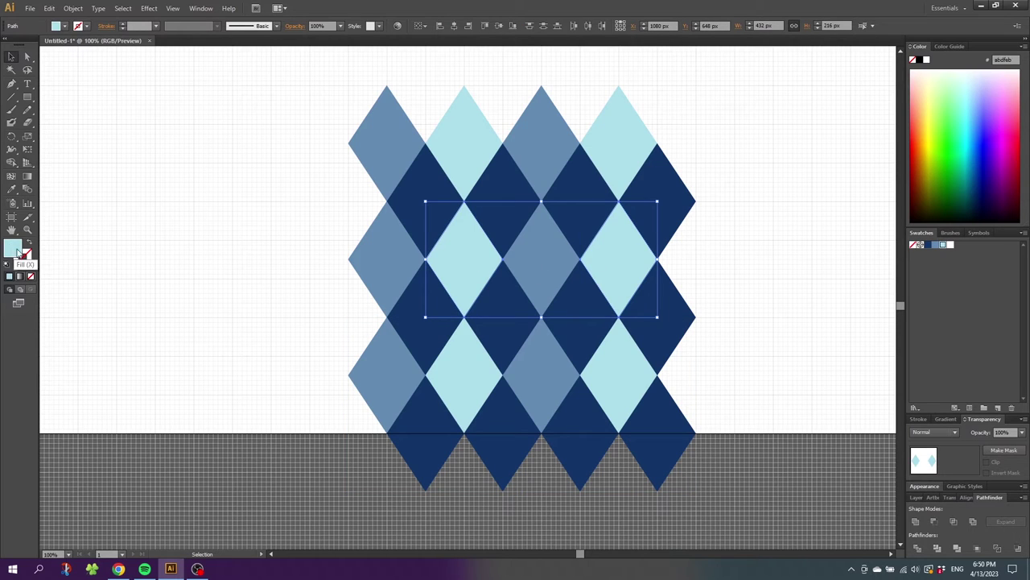
left_click(935, 245)
left_click(520, 254)
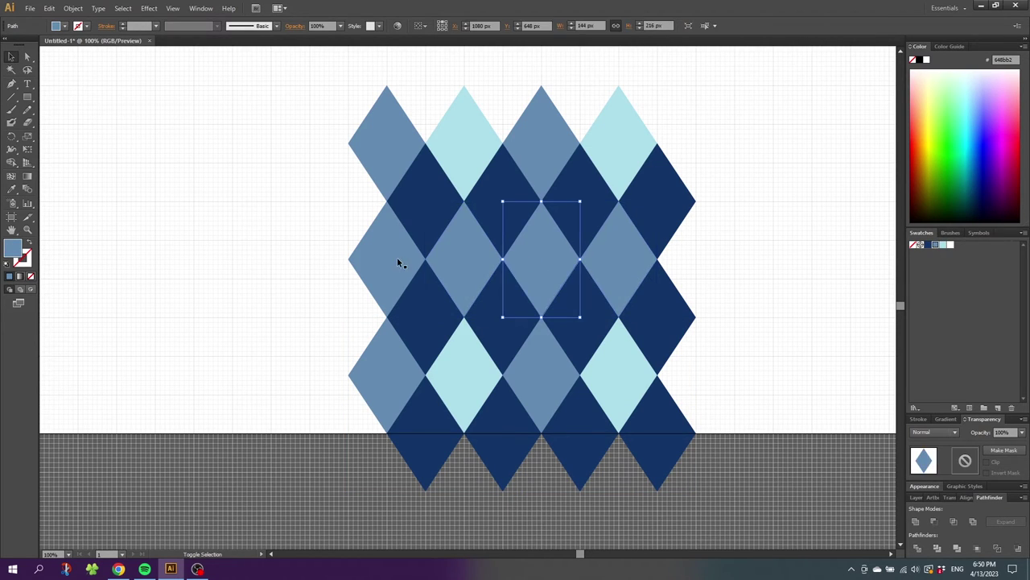
left_click(392, 260, "shift")
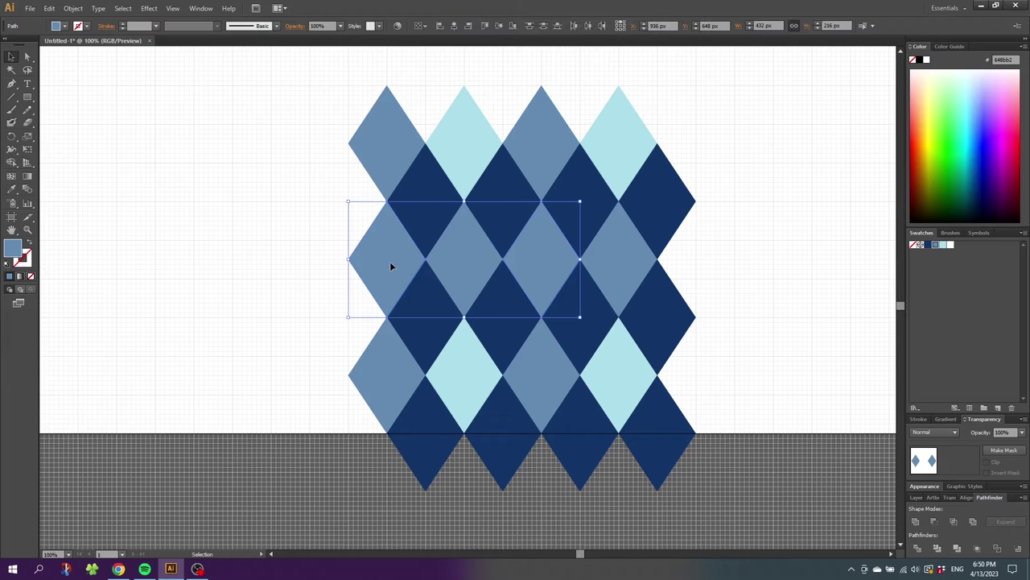
left_click(939, 246)
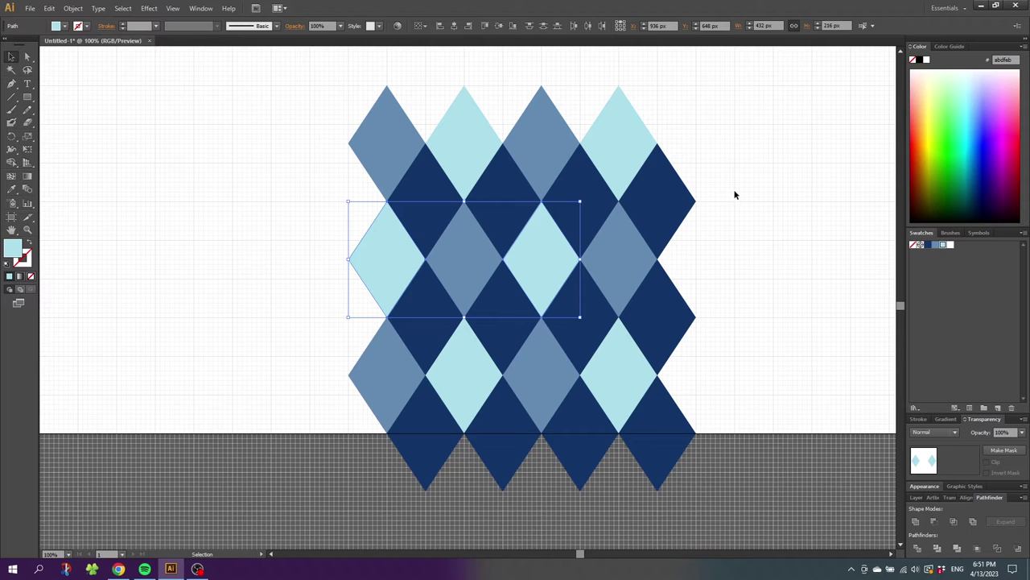
Group all the diamonds, move the group up to Y 216 px, and deselect.
left_click_drag(742, 123, 305, 475)
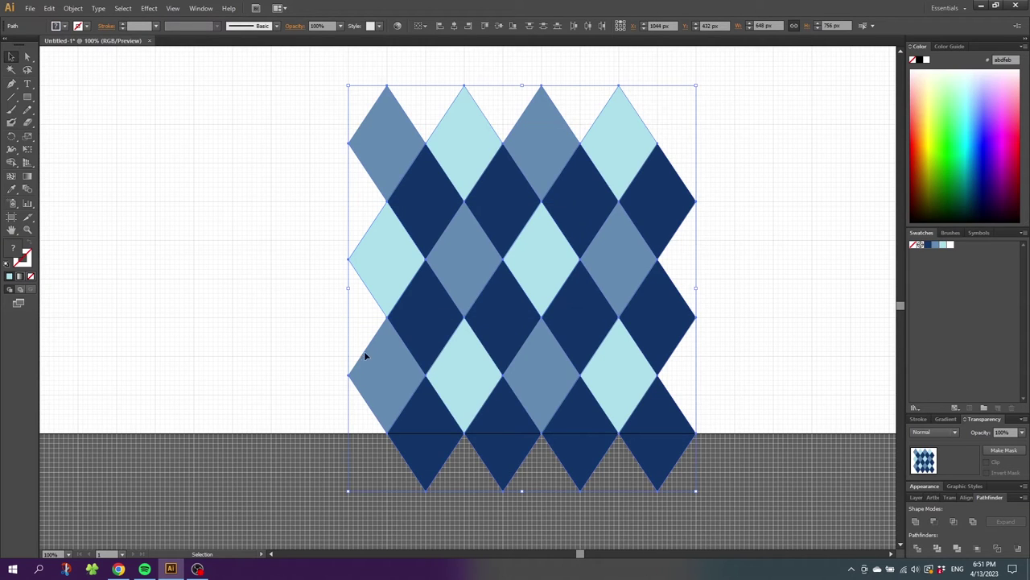
right_click(422, 320)
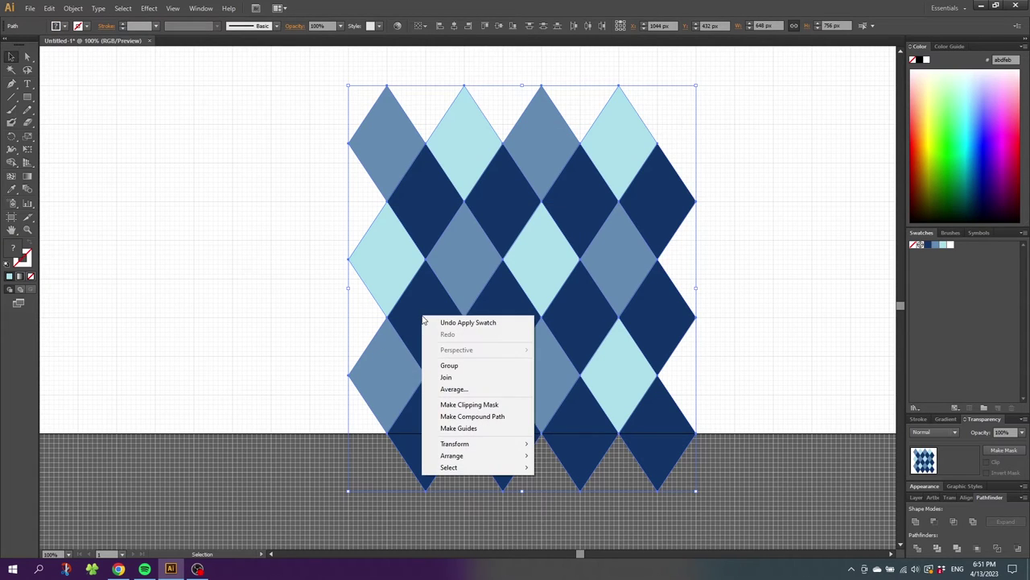
left_click(449, 366)
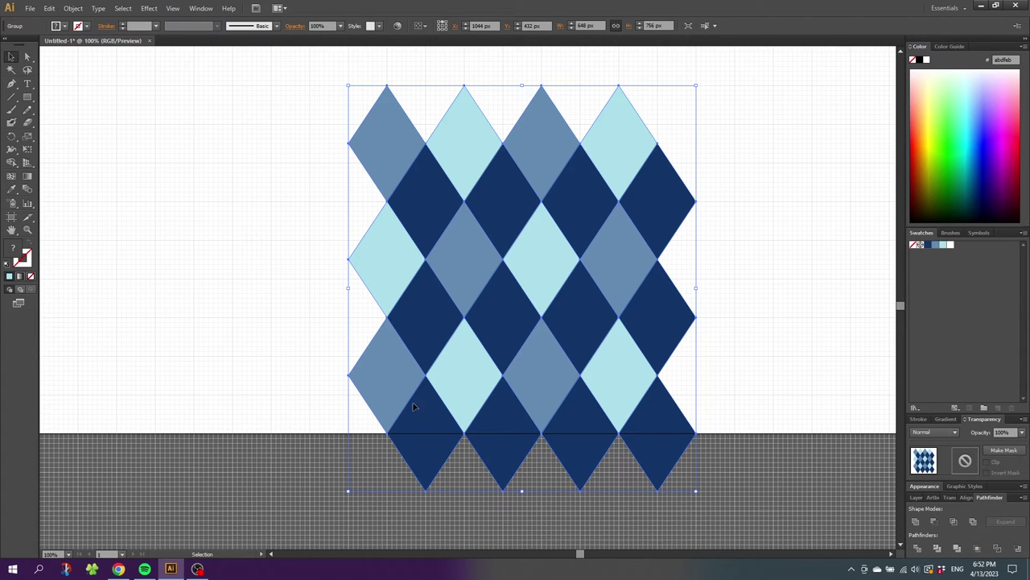
scroll(492, 322, "up", 4)
left_click_drag(487, 361, 486, 166)
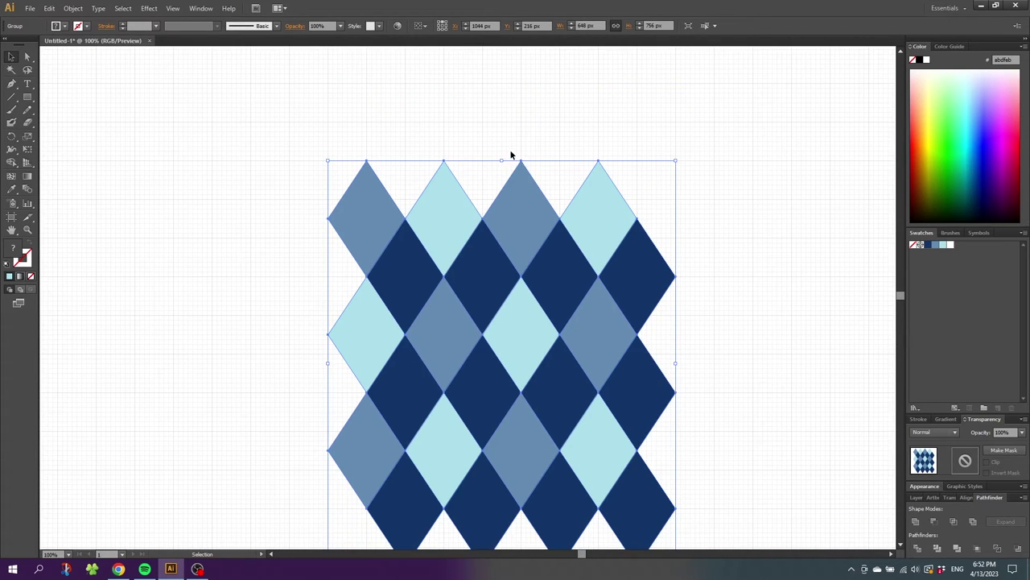
key("ctrl+shift+a")
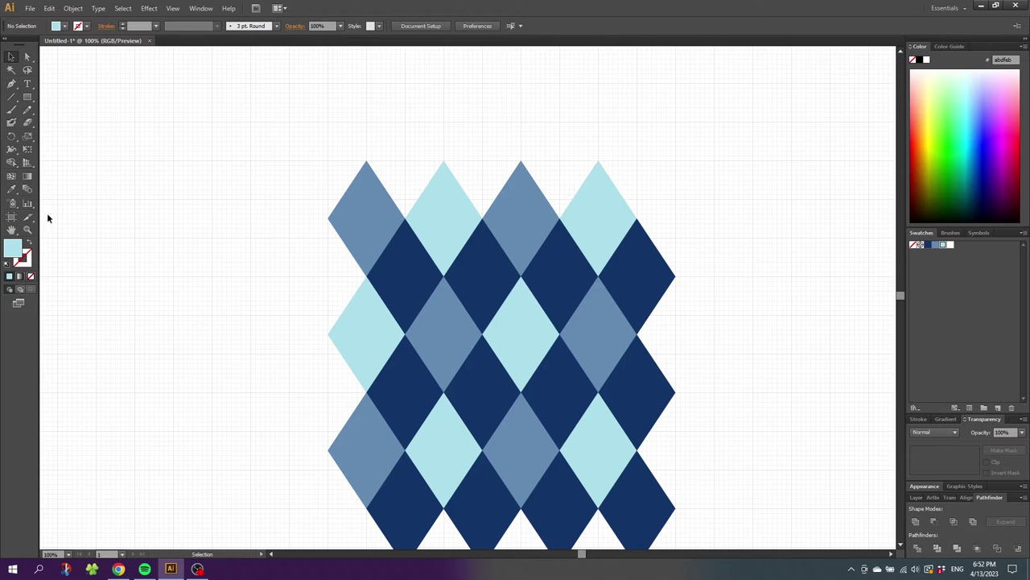
left_click(28, 231)
Draw a diagonal line from the top-left diamond's tip and give it a 2 pt black stroke.
left_click(518, 350, "alt")
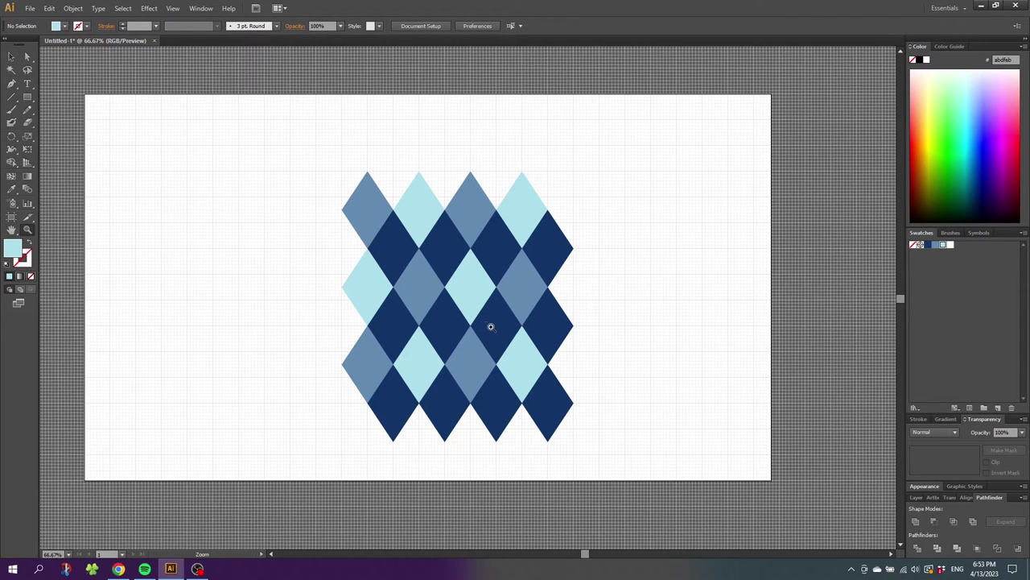
left_click(11, 96)
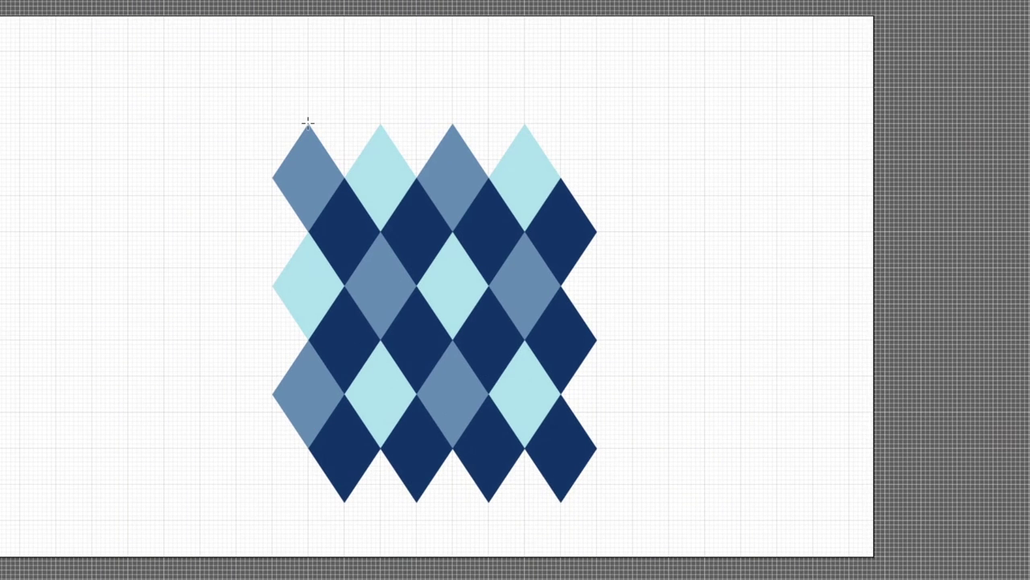
left_click_drag(308, 122, 524, 448)
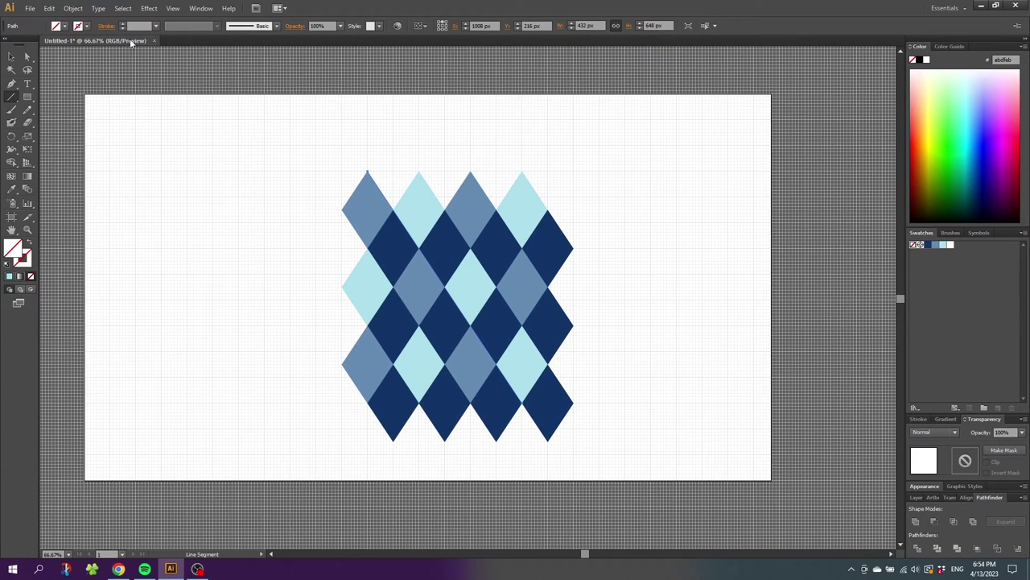
left_click(124, 24)
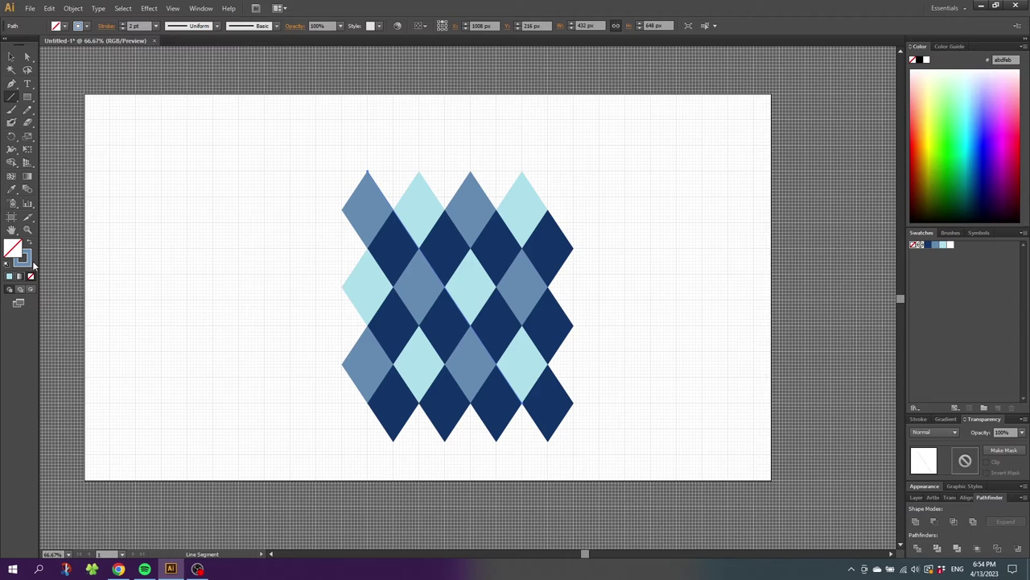
left_click(918, 216)
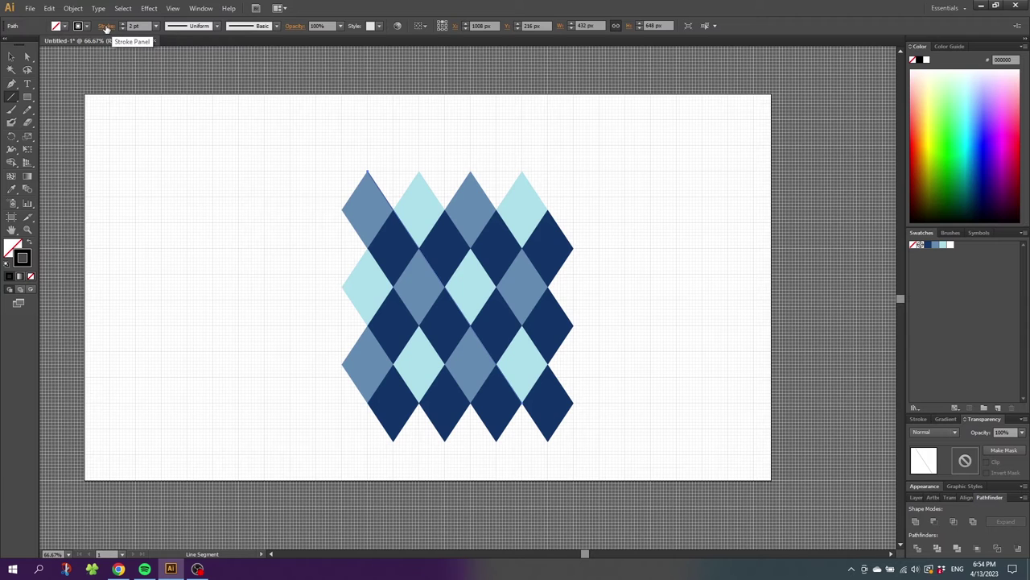
left_click(105, 28)
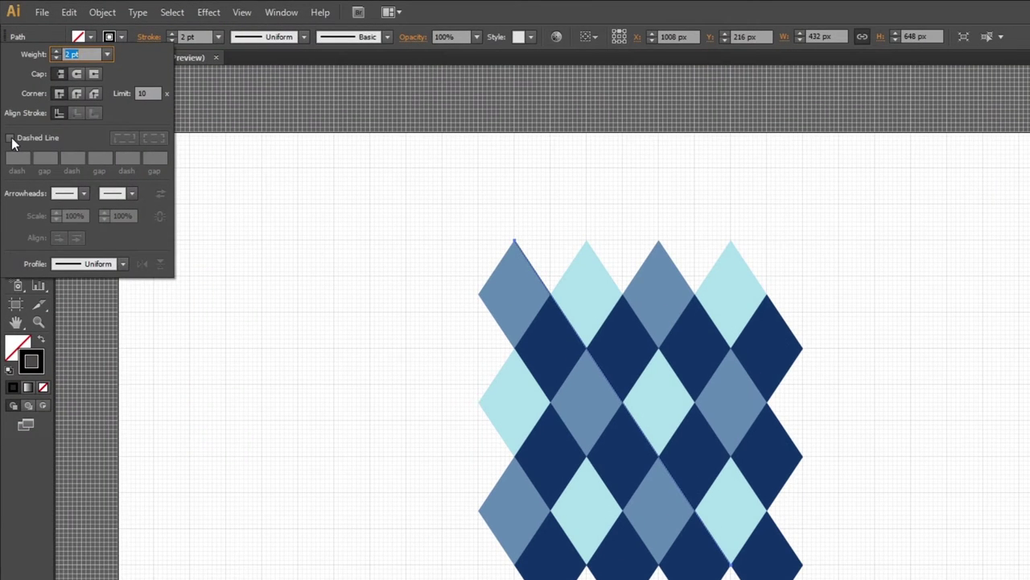
Make the line dashed with a 5 pt dash, 5 pt gap and round caps.
left_click(11, 139)
type("5")
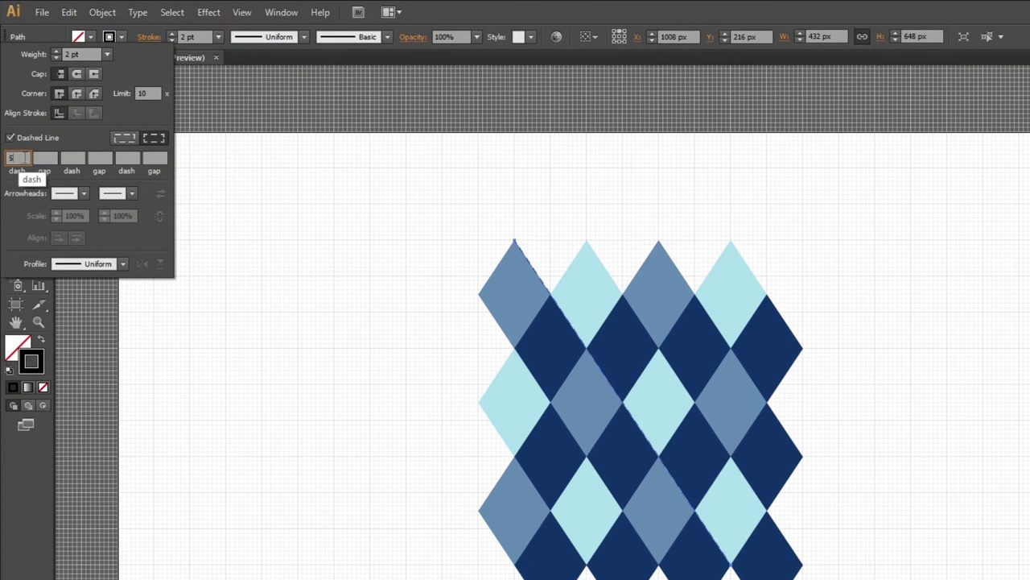
left_click(44, 158)
type("5")
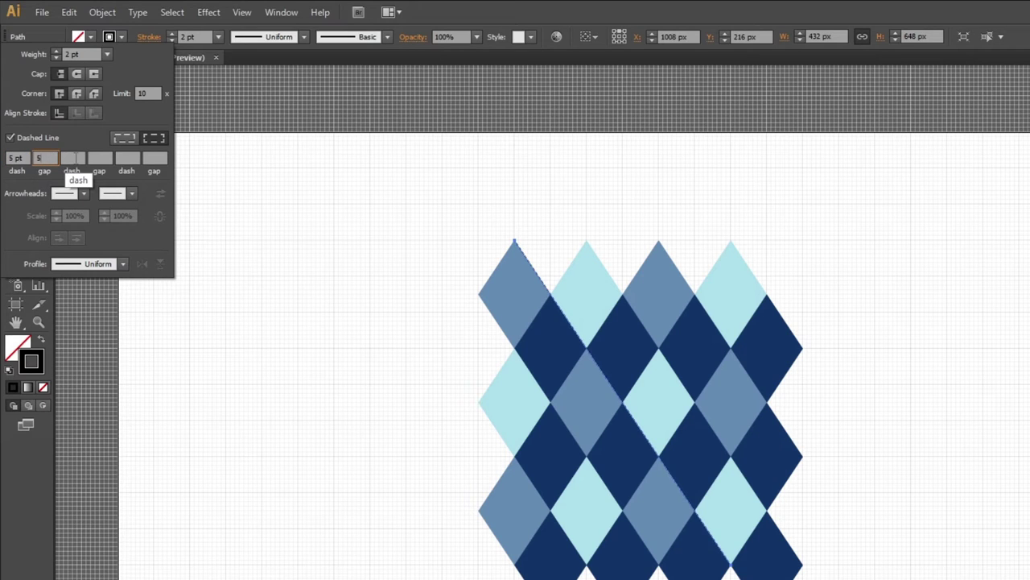
left_click(73, 158)
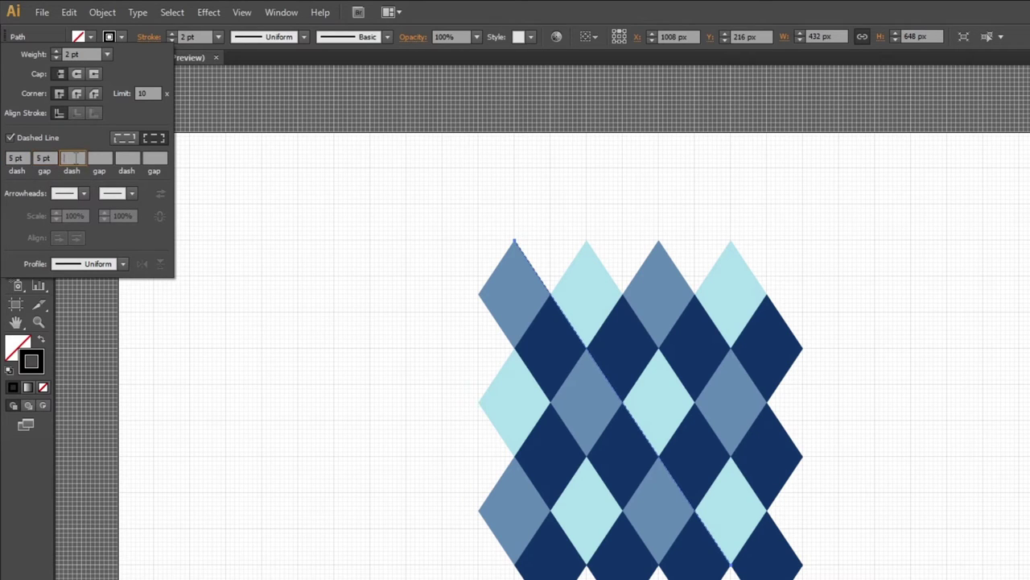
left_click(76, 73)
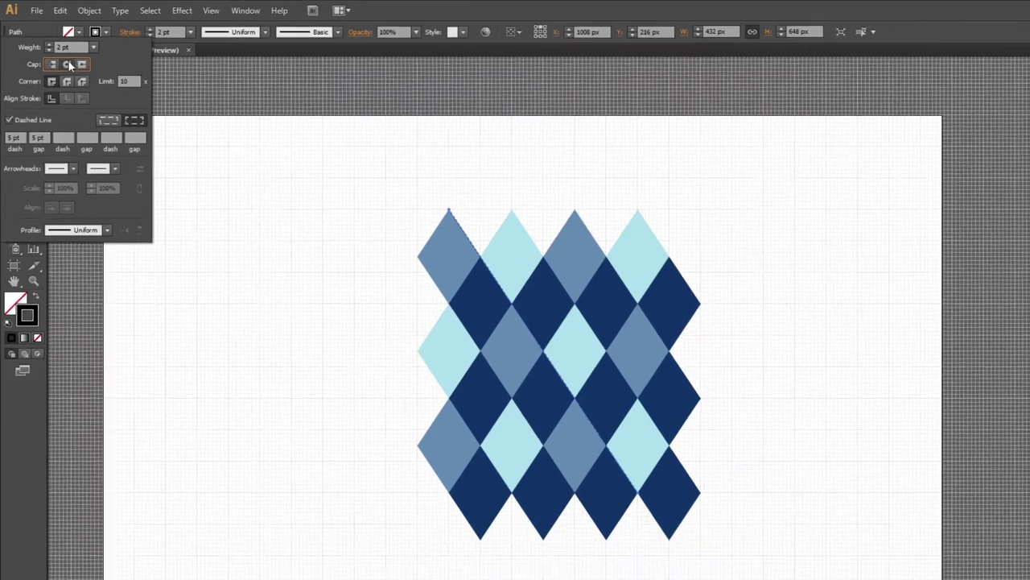
key("Escape")
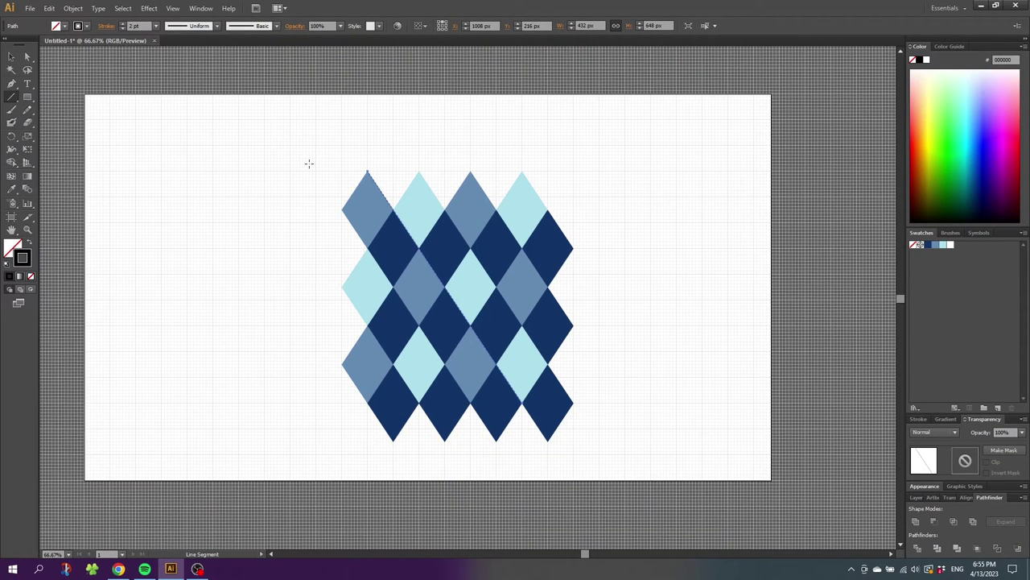
Shift the dashed line 45 px left, then copy it about 89 px left and repeat with Ctrl+D.
left_click(11, 57)
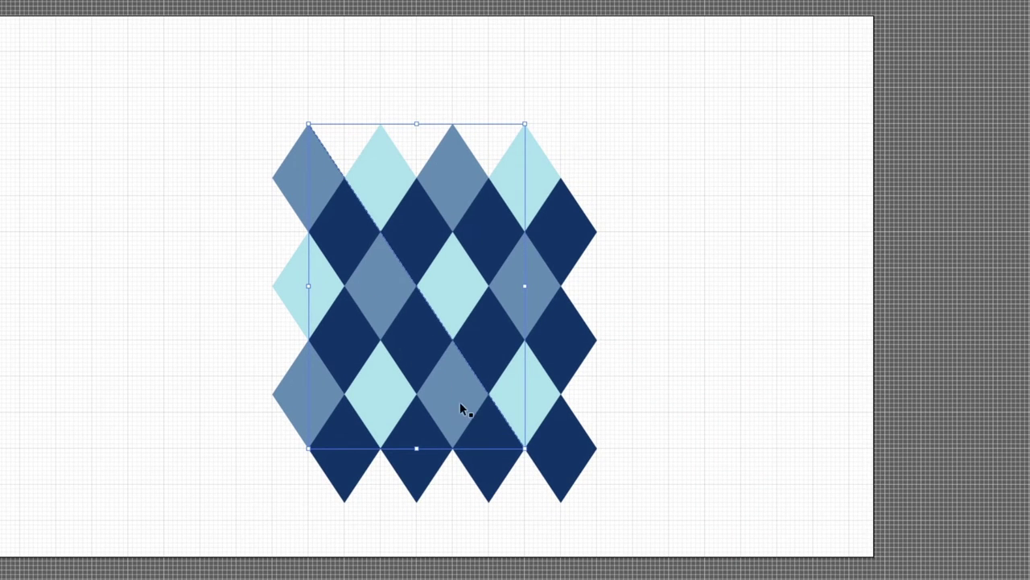
left_click_drag(329, 154, 291, 155)
key("ctrl+shift+a")
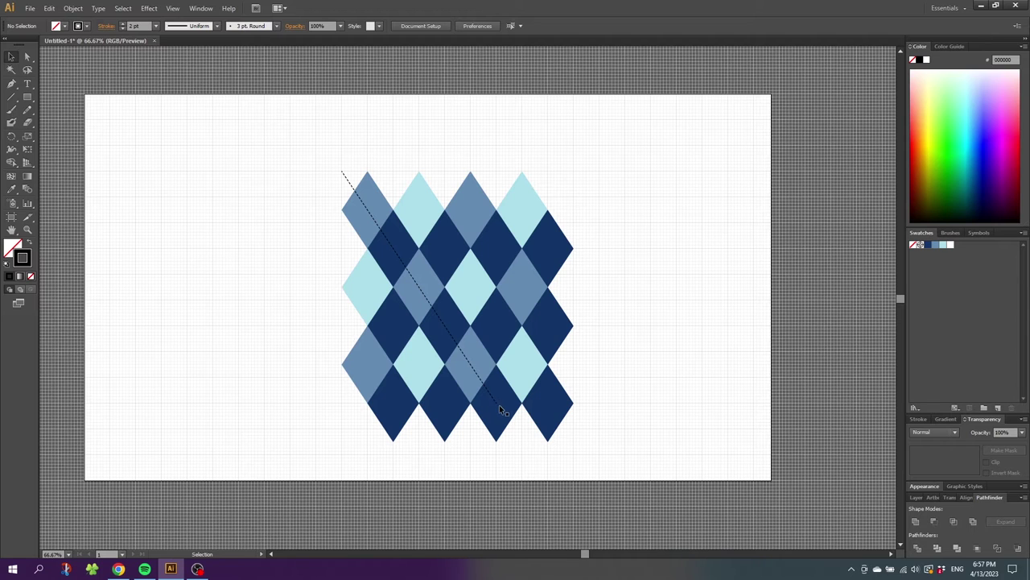
left_click(348, 184)
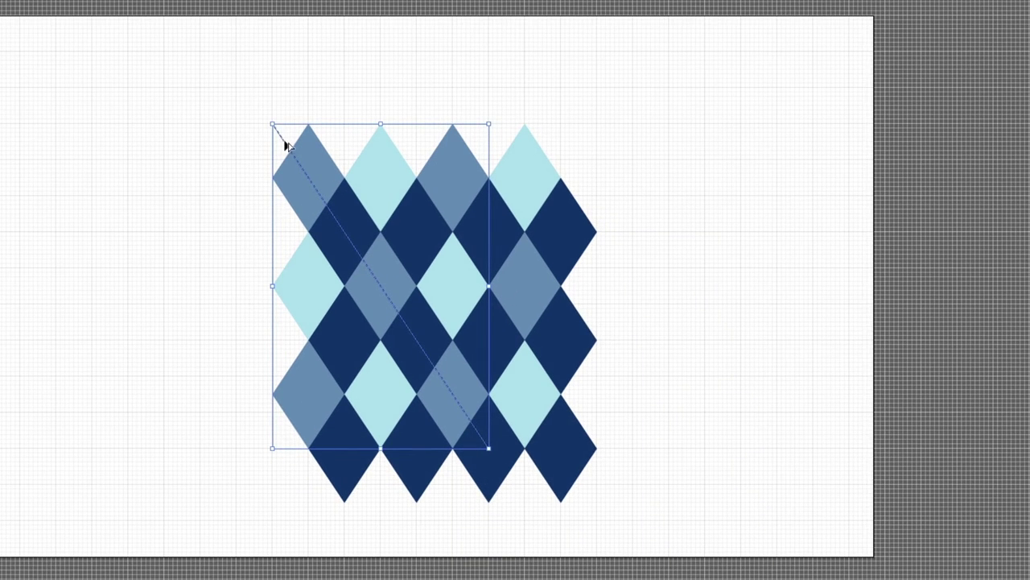
left_click_drag(283, 140, 213, 135)
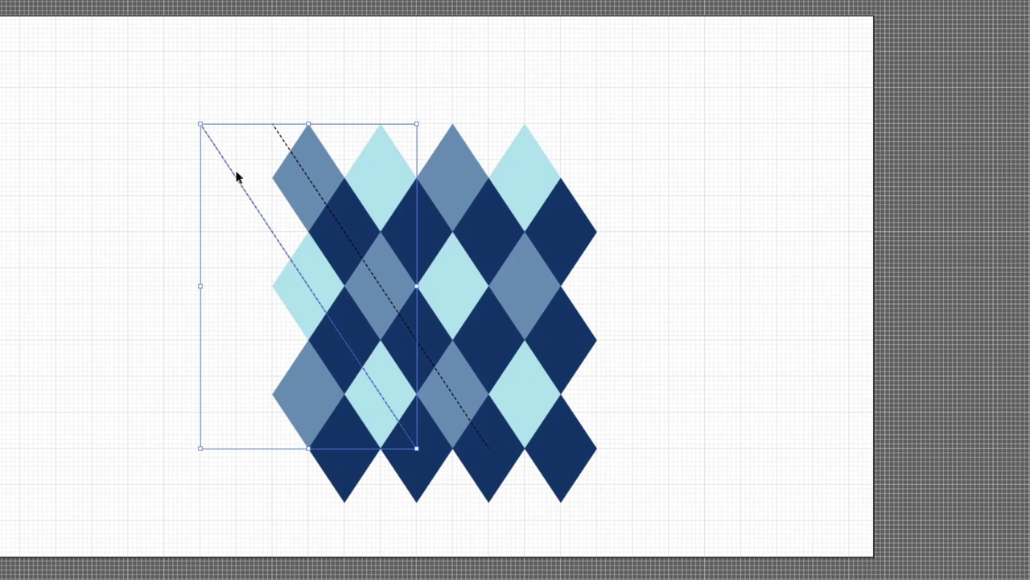
left_click_drag(235, 174, 160, 178)
key("ctrl+d")
key("ctrl+d")
key("ctrl+d")
key("ctrl+d")
key("ctrl+d")
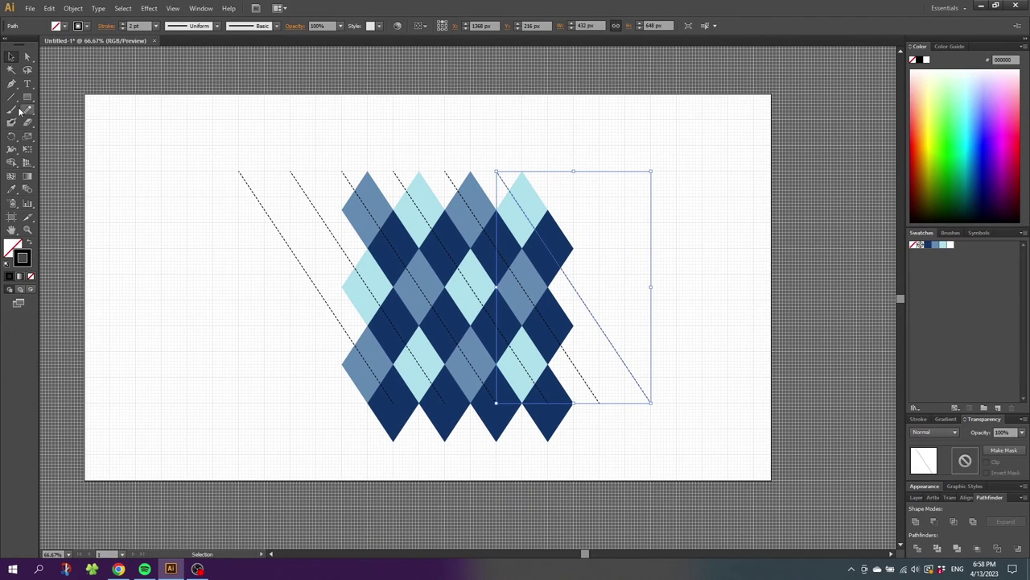
Draw a crossing line slanting the opposite way and move it into position over the diamonds.
left_click(11, 97)
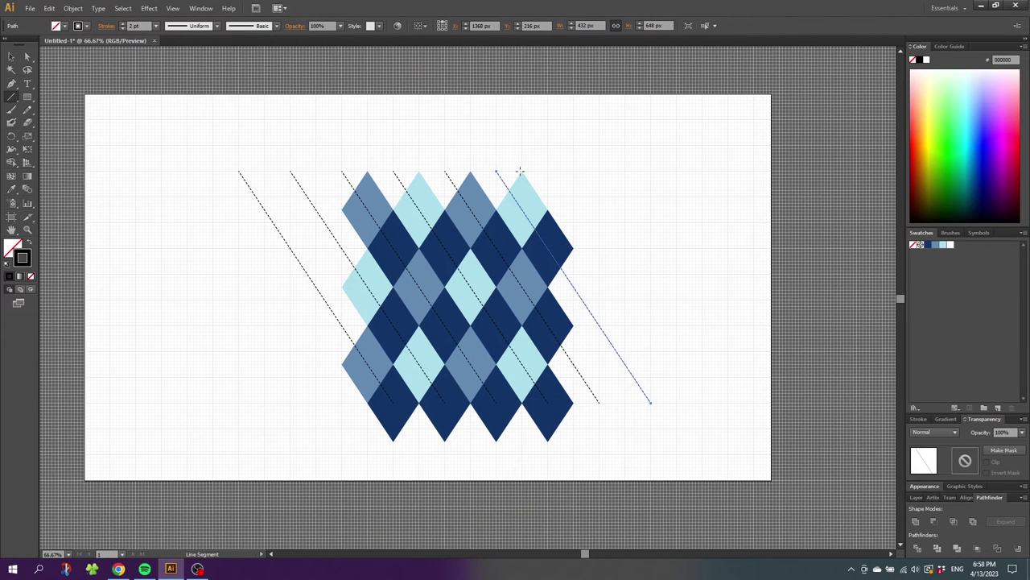
key("ctrl+shift+a")
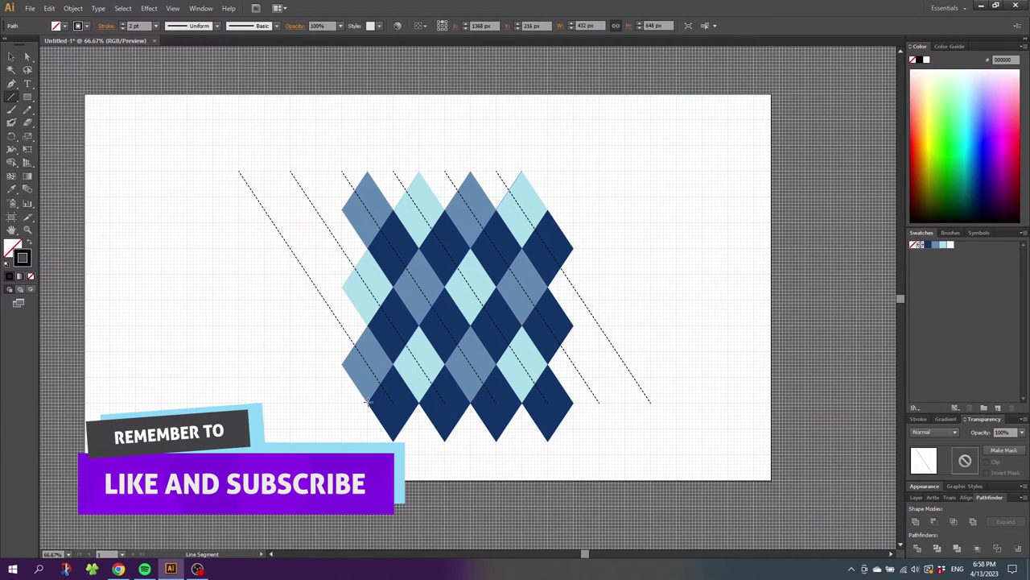
left_click_drag(522, 170, 368, 400)
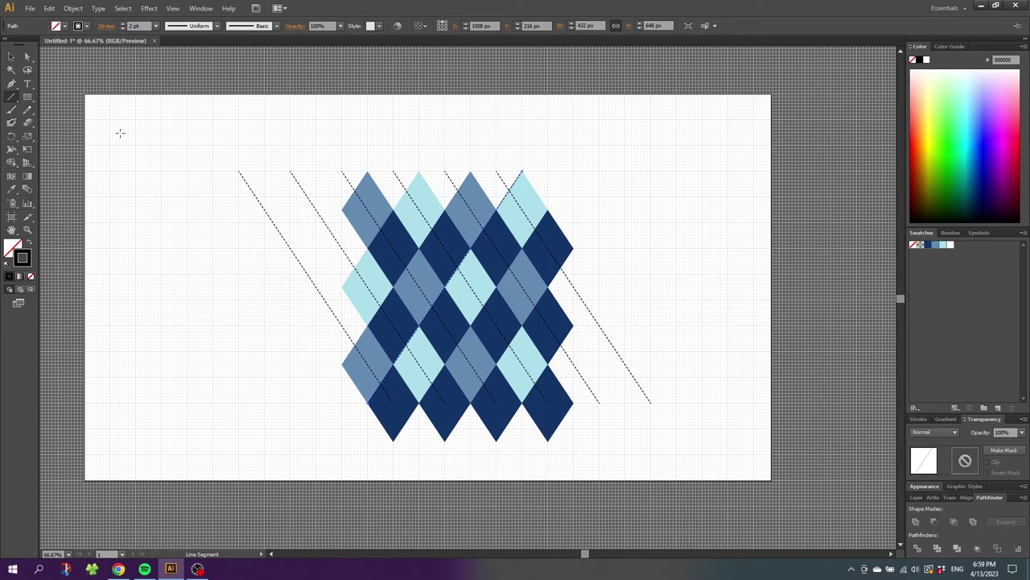
left_click(11, 57)
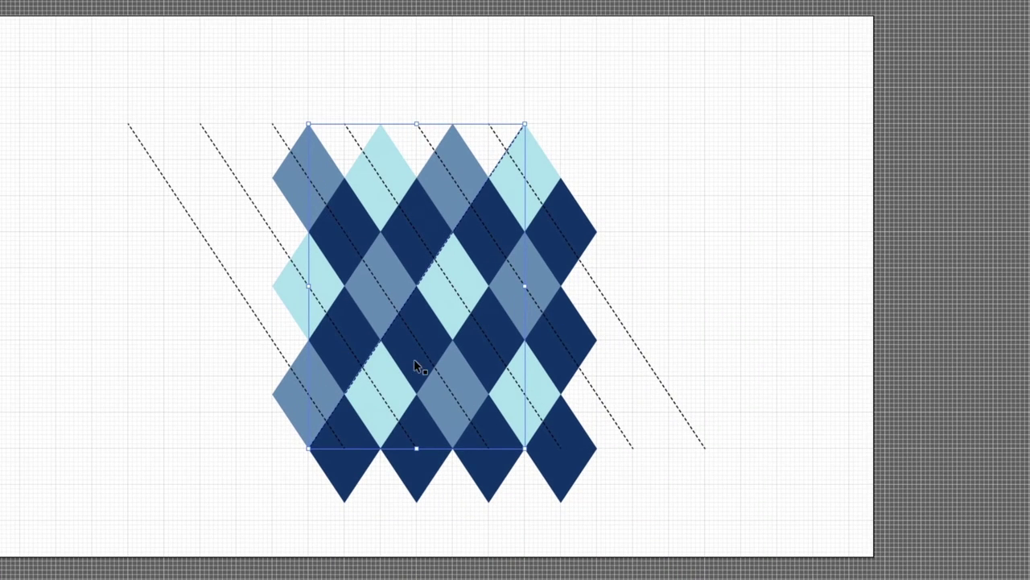
left_click_drag(352, 391, 389, 393)
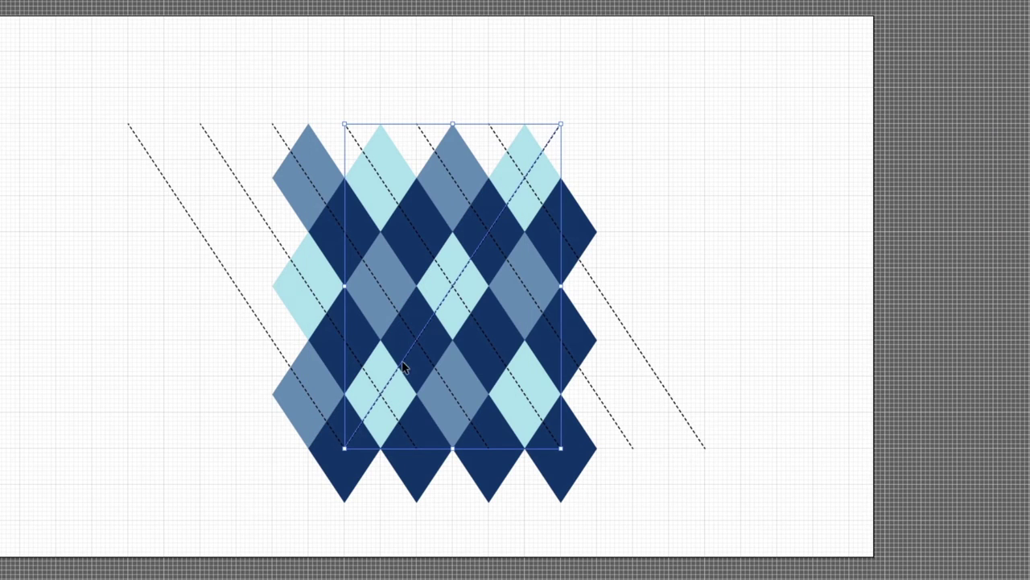
left_click_drag(405, 372, 219, 320)
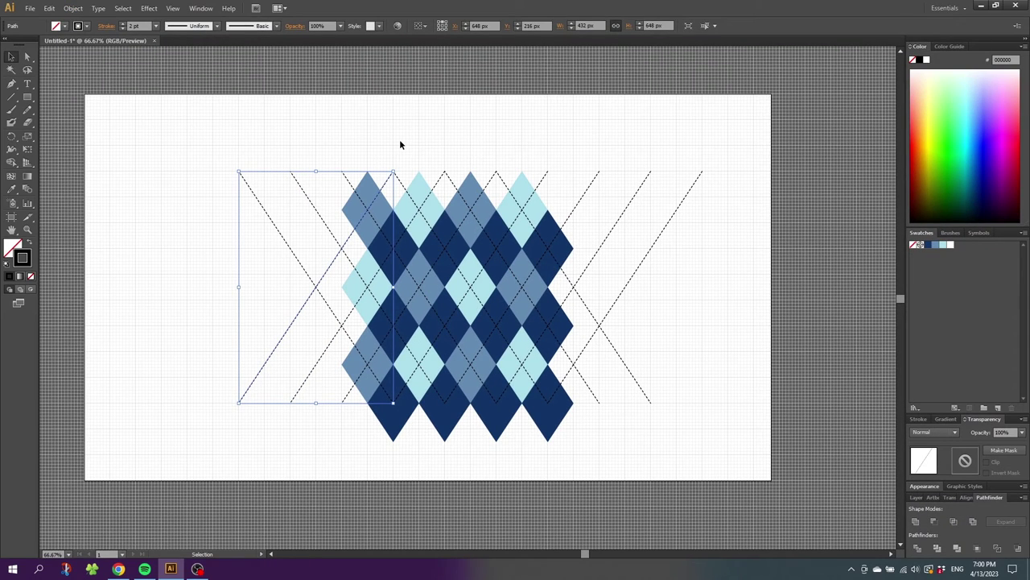
Zoom in to inspect the crossing lines, then zoom back out to the whole artboard.
left_click(29, 232)
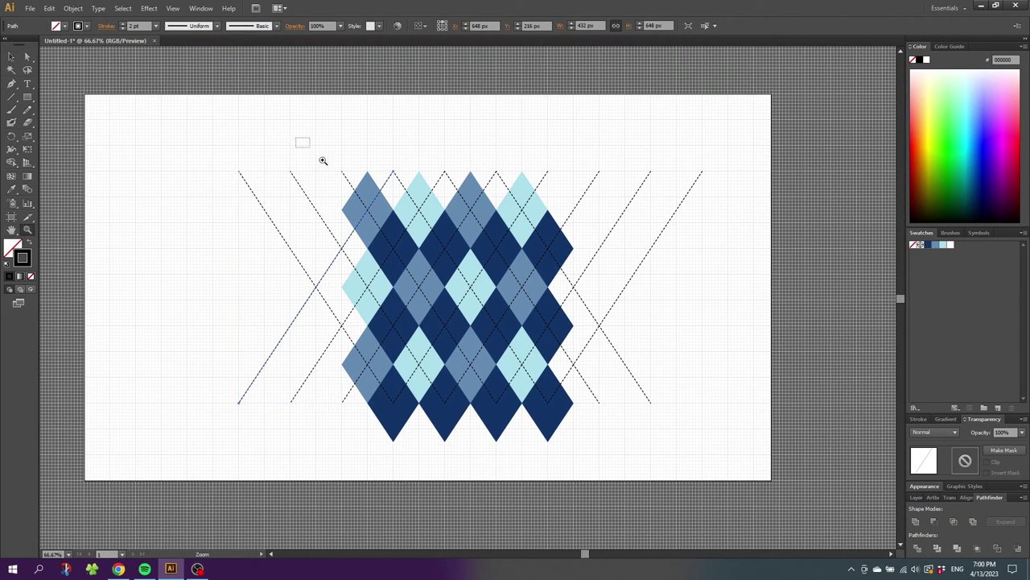
left_click_drag(295, 137, 617, 392)
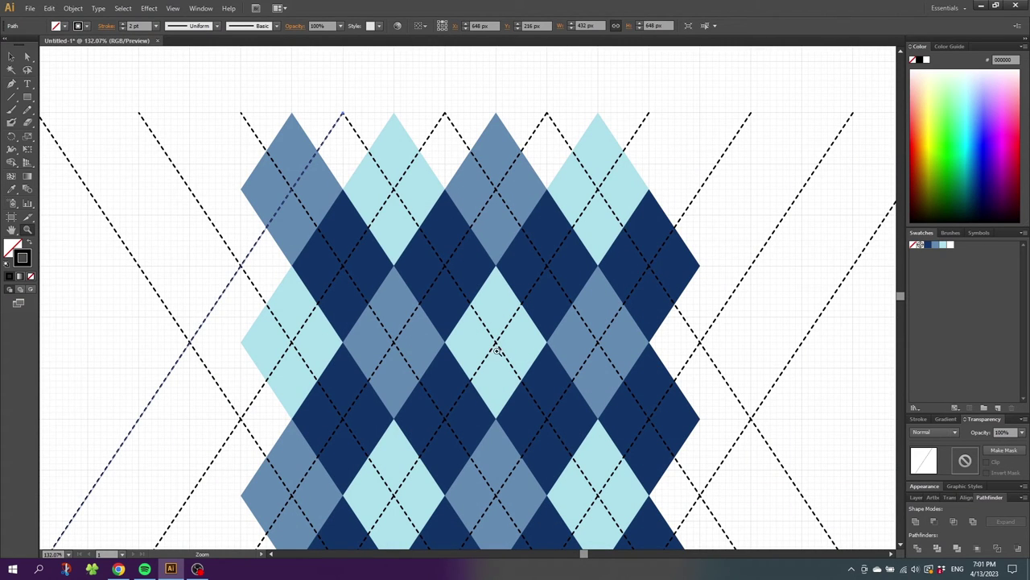
left_click(483, 351, "alt")
left_click(483, 351, "alt")
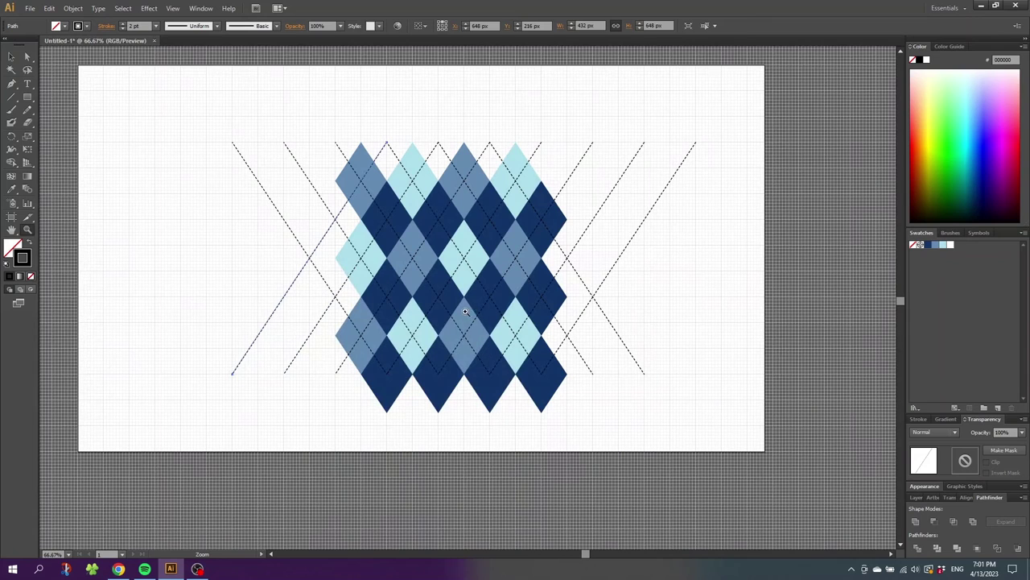
Select all the dashed lines, excluding the diamonds, and group them.
left_click(15, 59)
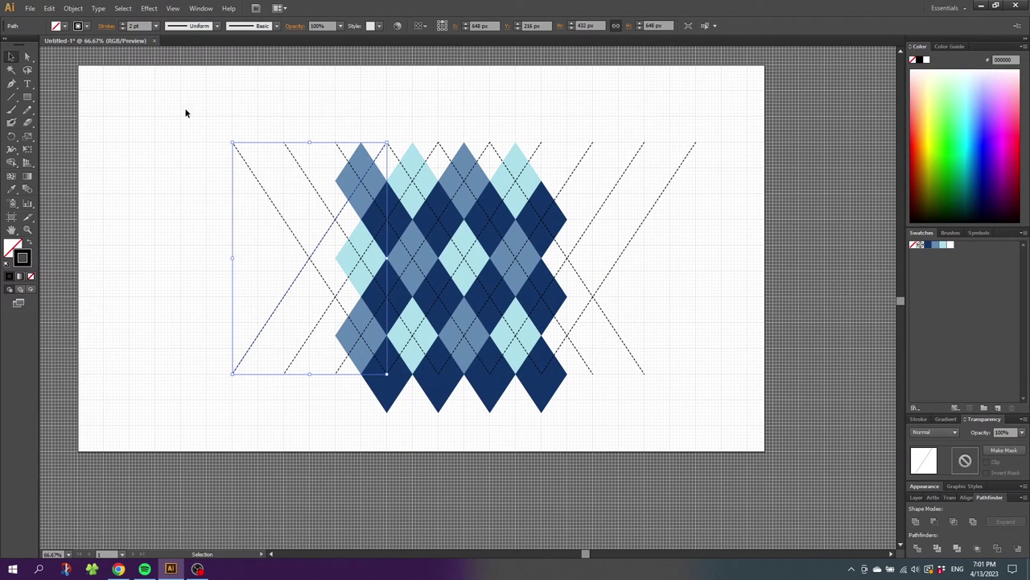
left_click_drag(186, 110, 758, 383)
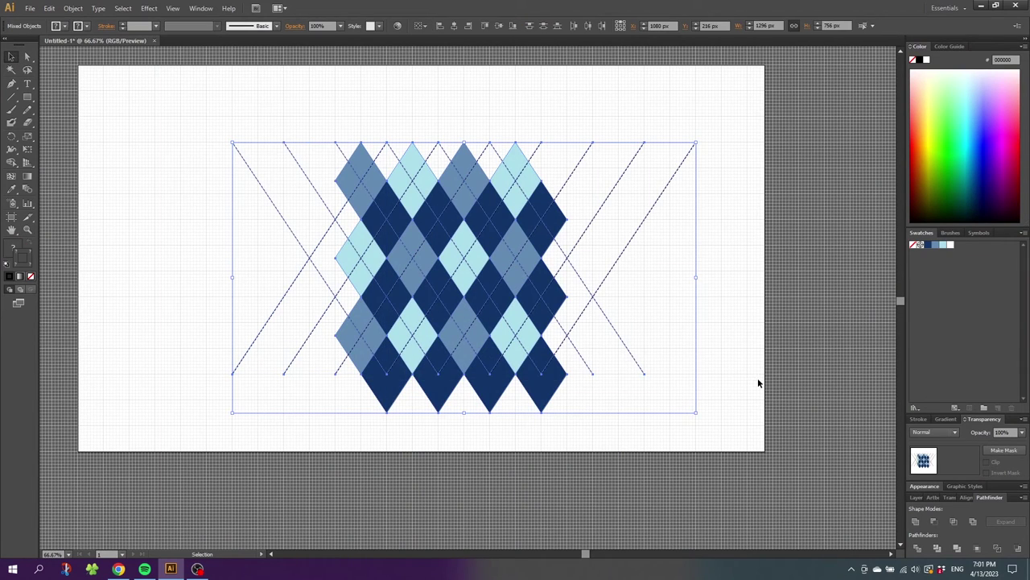
left_click(502, 185, "shift")
right_click(497, 156)
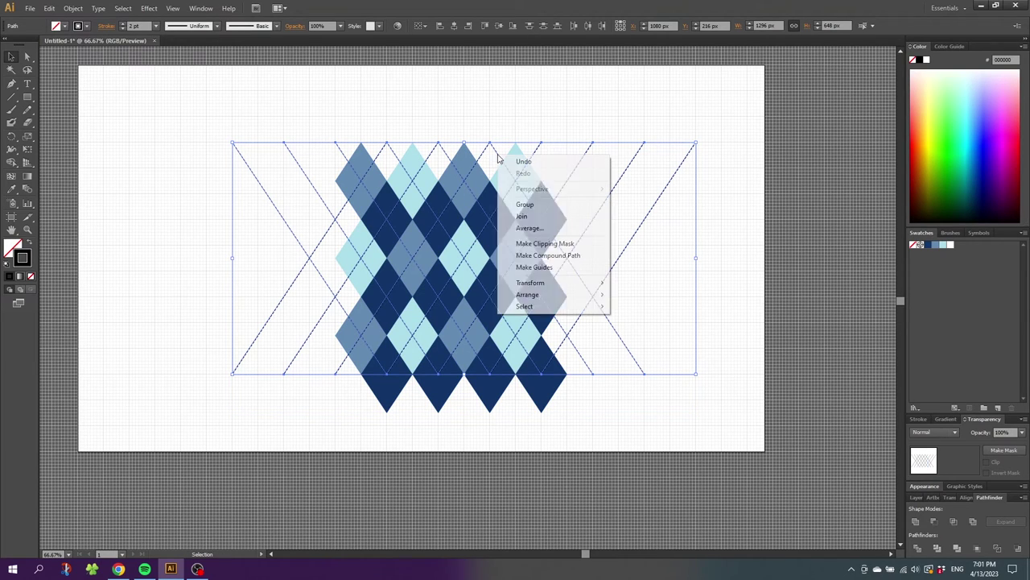
left_click(523, 204)
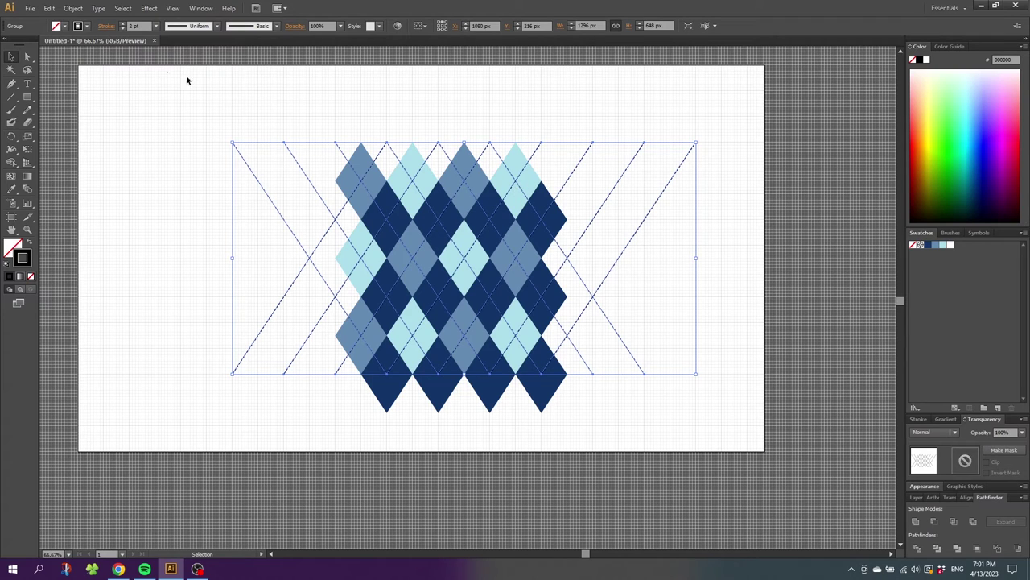
left_click(106, 27)
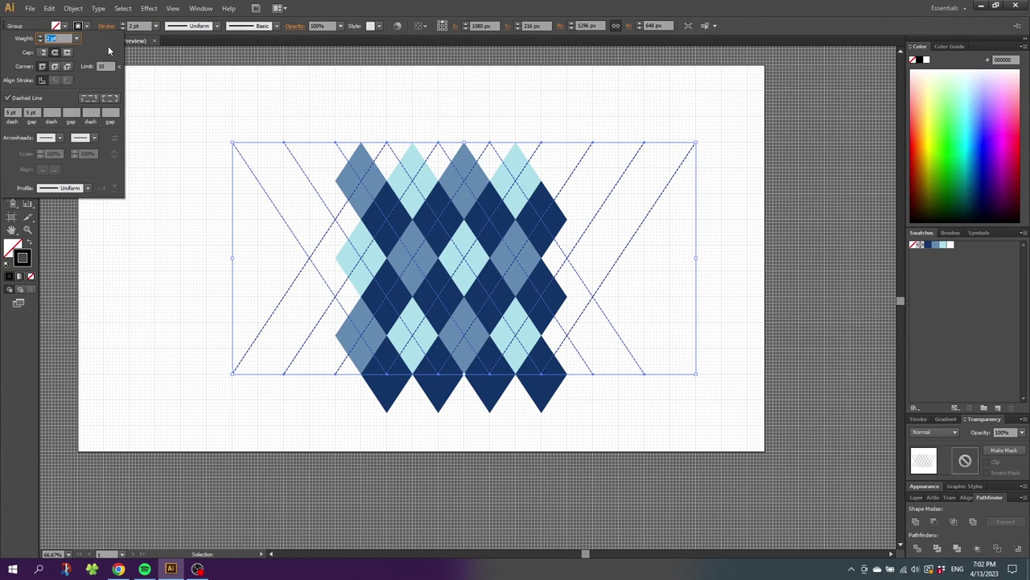
Align the dashes to corners and path ends, then zoom in to check the dashed lines.
left_click(110, 98)
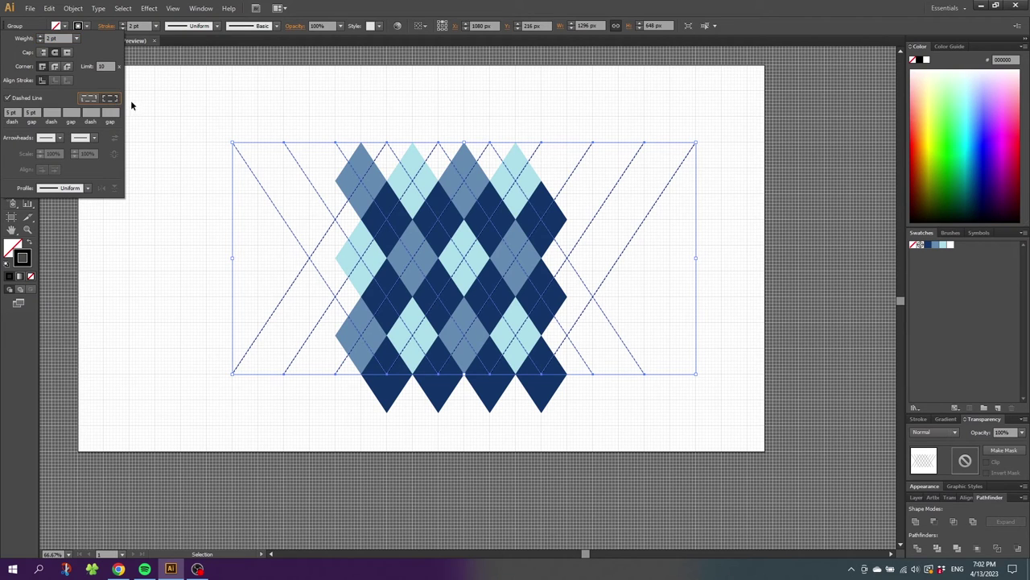
left_click(344, 130)
key("z")
left_click_drag(336, 131, 510, 252)
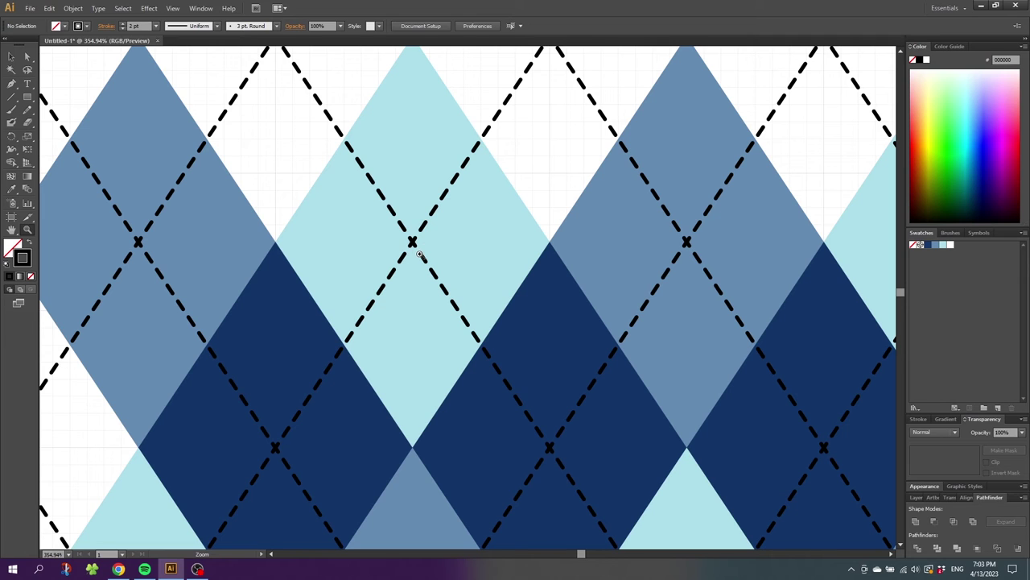
left_click(508, 327, "alt")
left_click(508, 327, "alt")
left_click(511, 346, "alt")
left_click(498, 351, "alt")
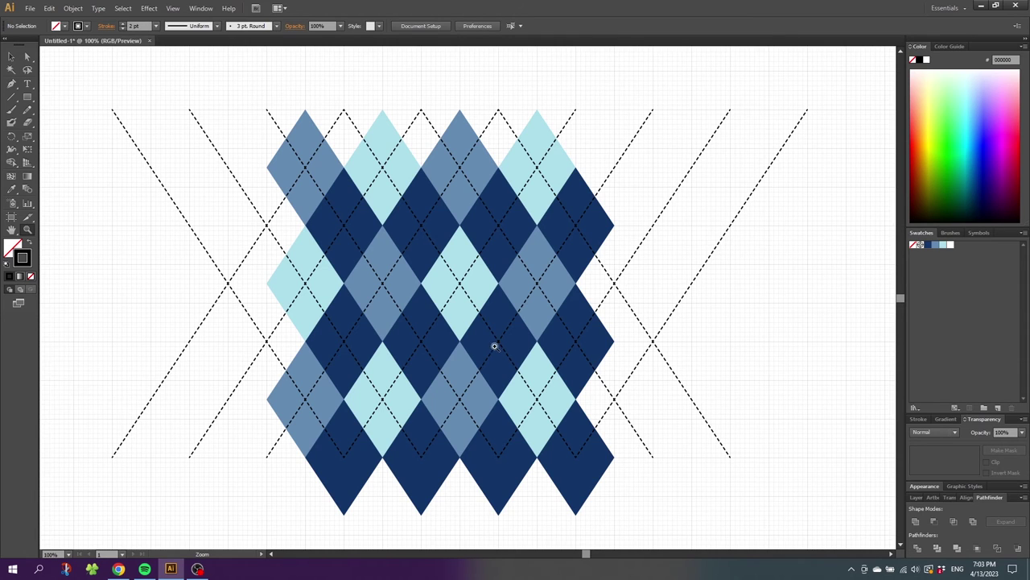
Reselect the group of dashed lines and give them a white stroke.
left_click(12, 57)
left_click_drag(111, 94, 199, 227)
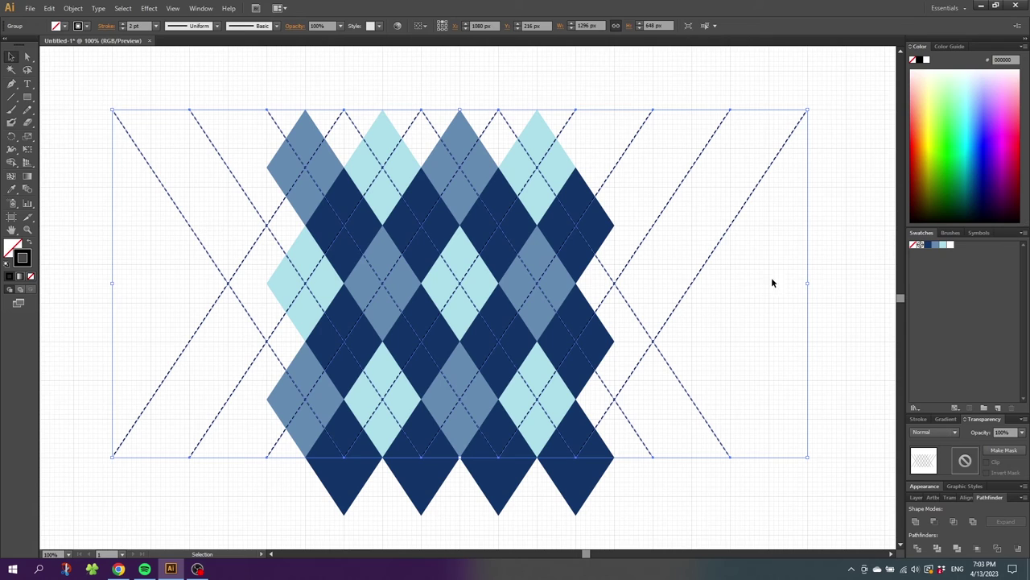
left_click(950, 246)
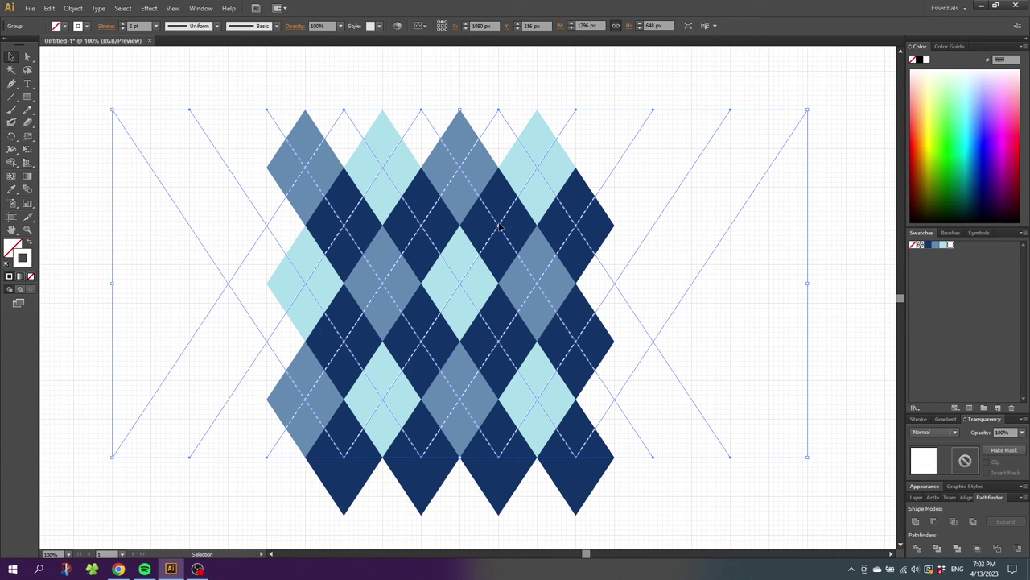
Run Expand Appearance on the white dashed lines, then Expand their fill and stroke into outlines.
left_click(72, 8)
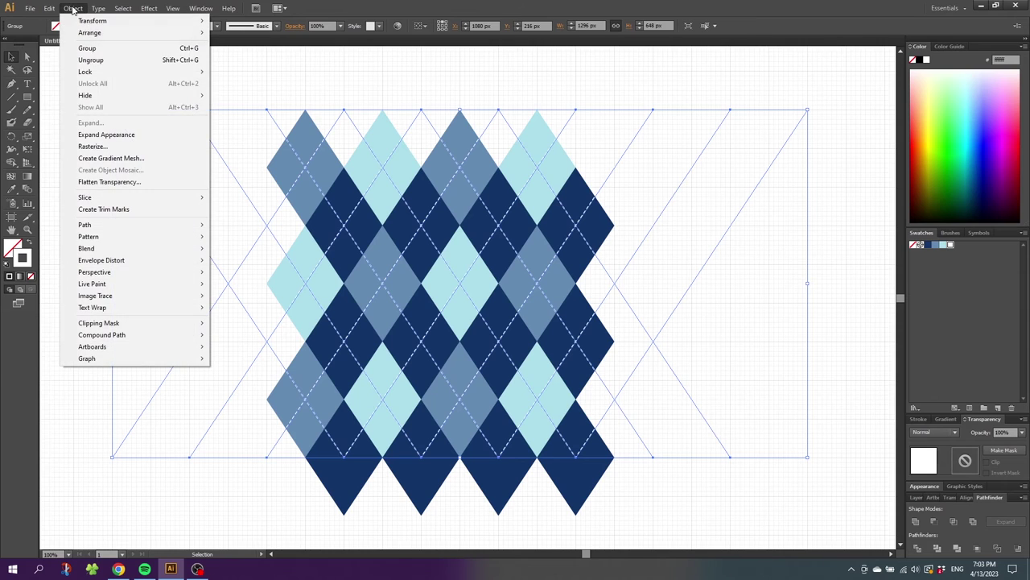
left_click(88, 135)
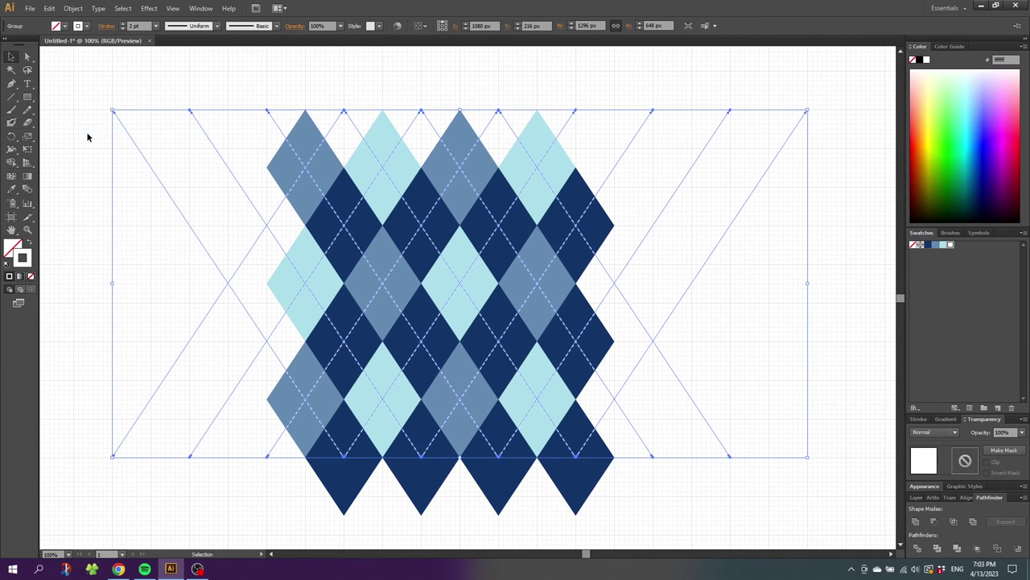
left_click(71, 9)
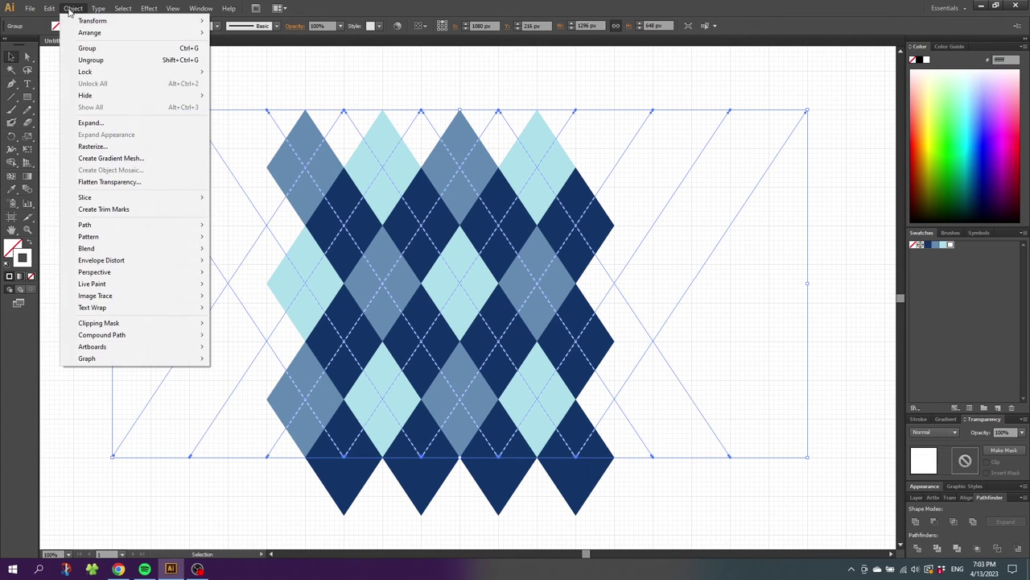
left_click(92, 123)
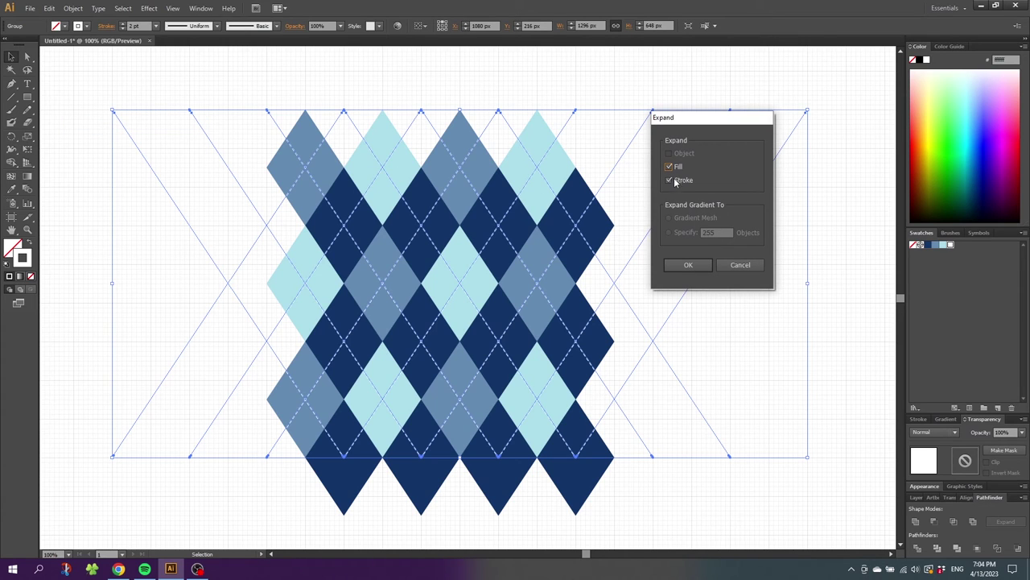
left_click(685, 265)
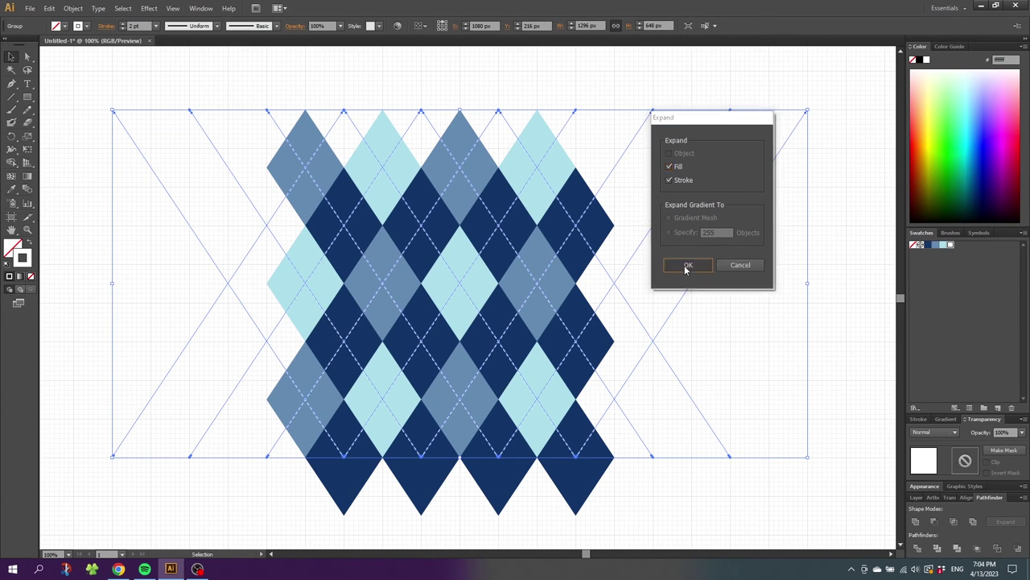
left_click(591, 151)
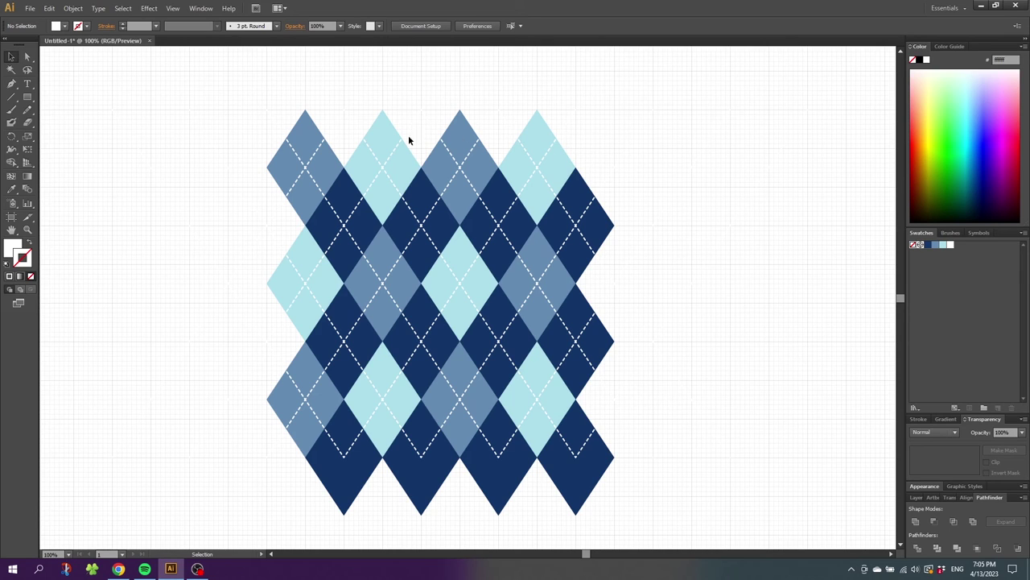
Pick the Rectangle tool to draw the 288 × 432 px white tile rectangle.
left_click(27, 96)
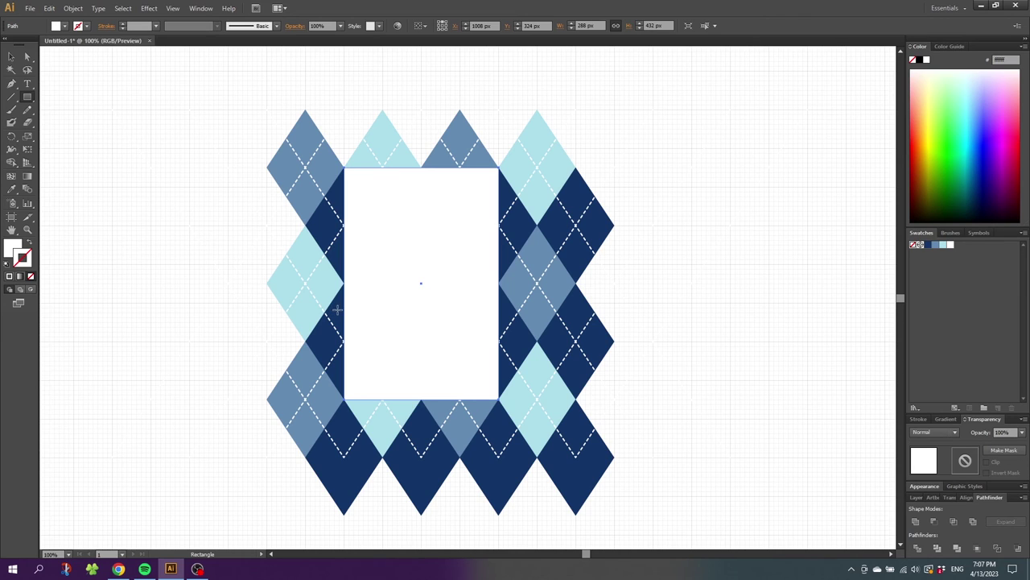
Select the diamonds, lines and white rectangle, and apply Pathfinder Crop to trim them.
left_click(11, 56)
left_click_drag(209, 92, 747, 476)
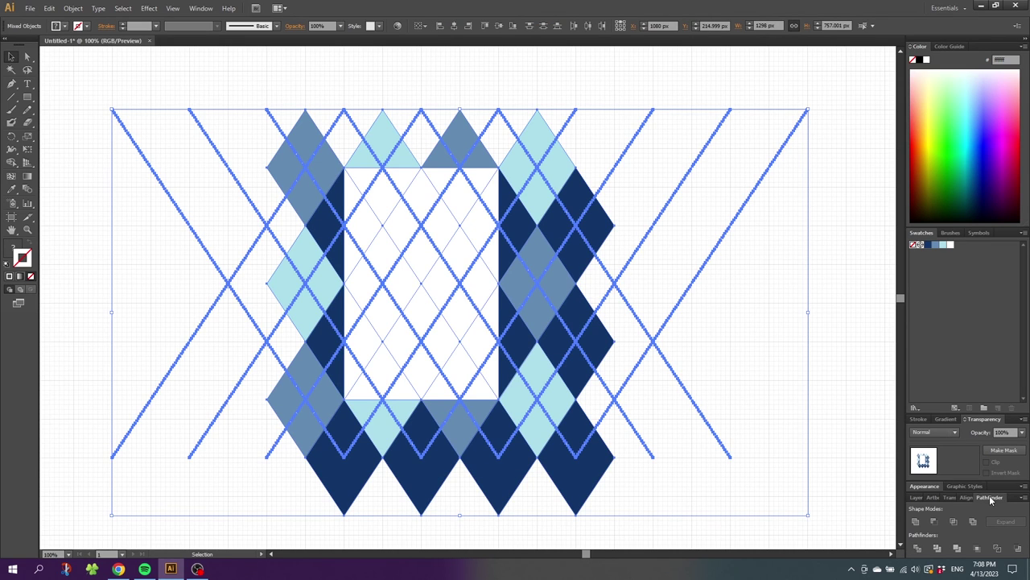
left_click(200, 8)
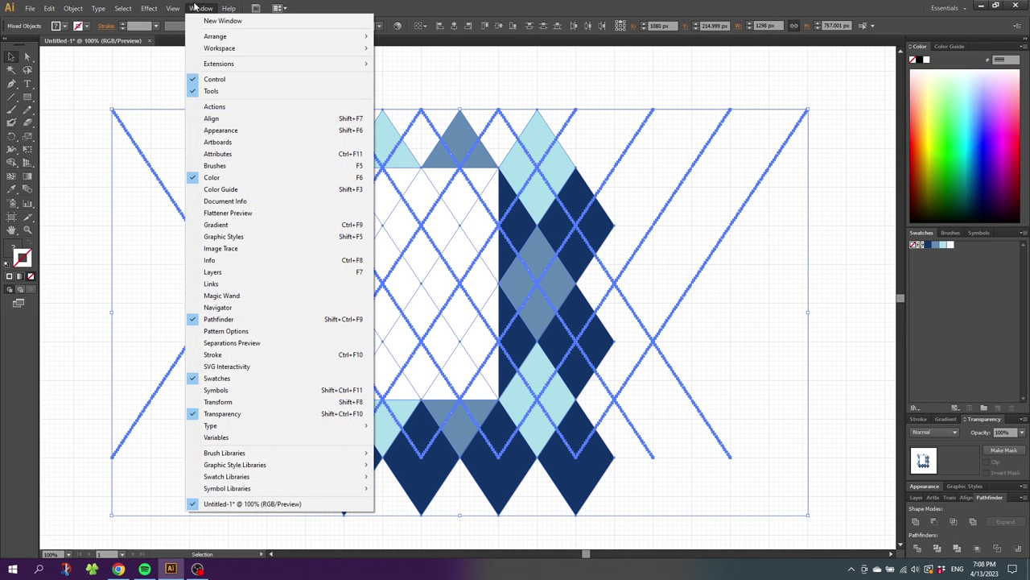
left_click(246, 320)
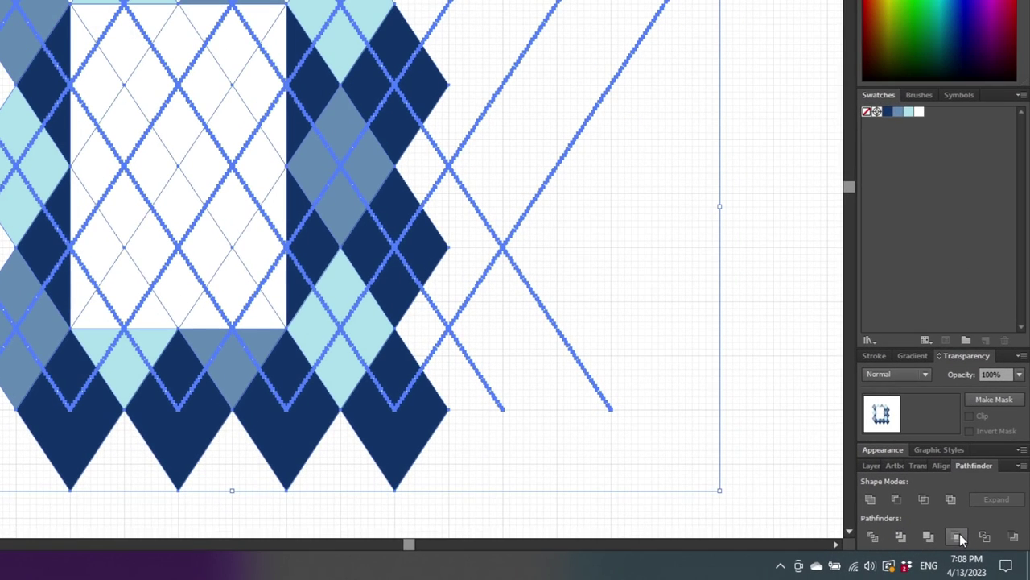
left_click(960, 537)
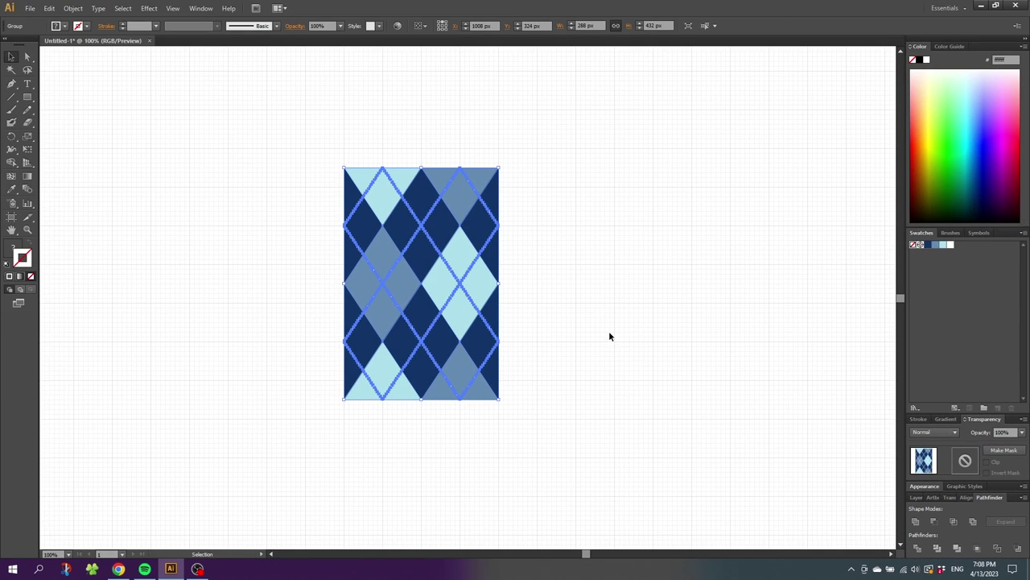
left_click(555, 296)
Drag the cropped argyle tile into Swatches as a pattern, then delete the tile.
left_click(424, 272)
left_click_drag(418, 265, 951, 279)
left_click_drag(582, 186, 324, 344)
key("Delete")
Draw a large 1260 × 756 px rectangle and fill it with the argyle pattern swatch.
left_click(27, 97)
left_click_drag(87, 90, 765, 495)
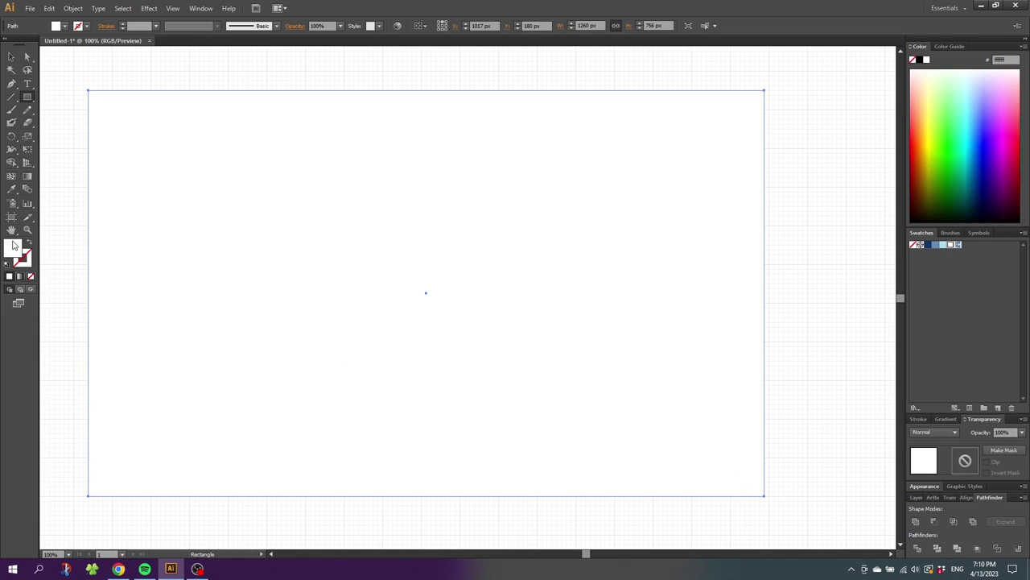
left_click(958, 244)
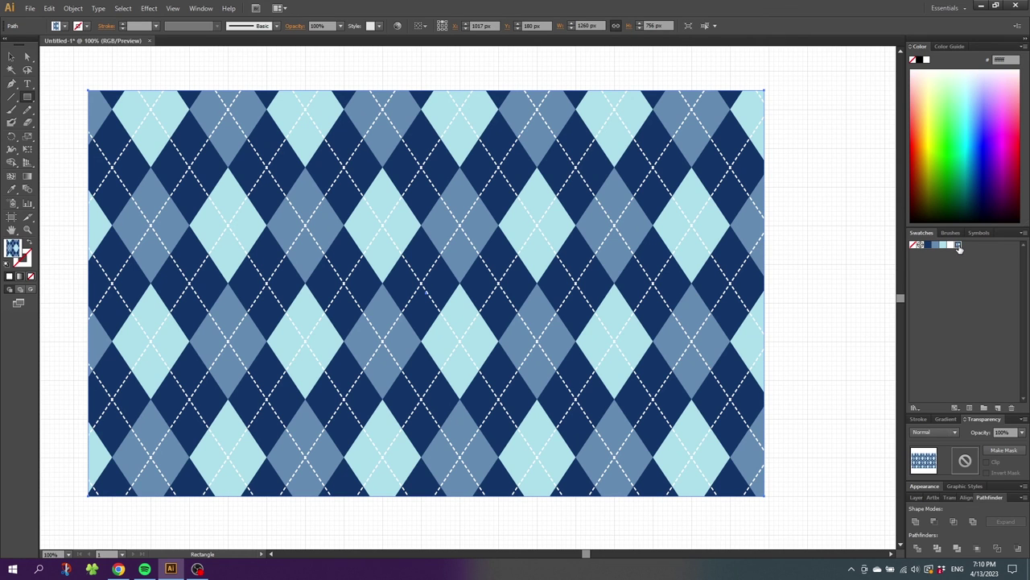